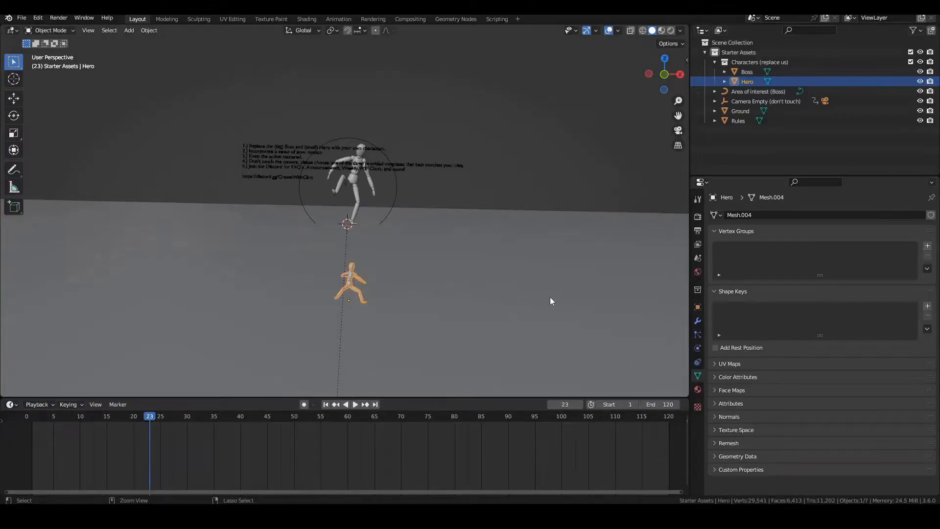
Look at the boss and hero starter scene through its camera
{"action": "left_click", "coordinate": [678, 131]}
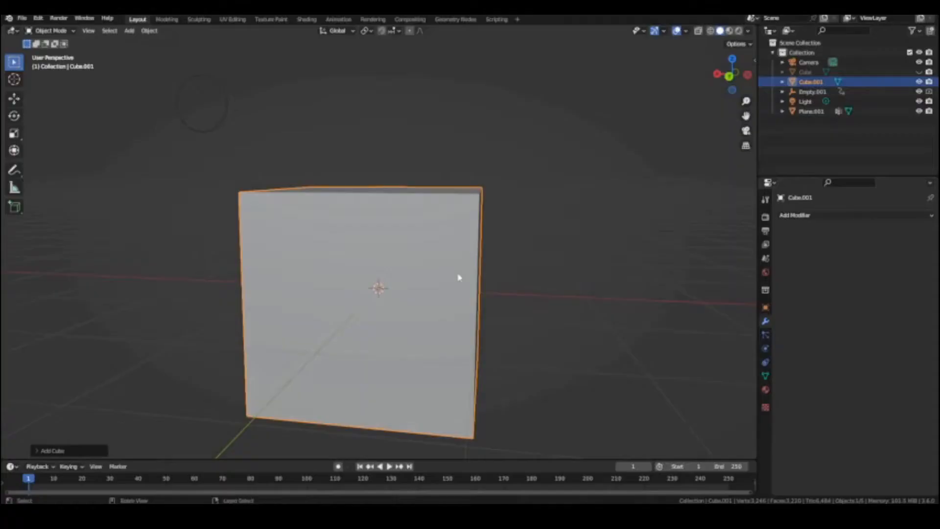
Round the default cube with subdivision as a base for sculpting the head
{"action": "key", "text": "ctrl+4"}
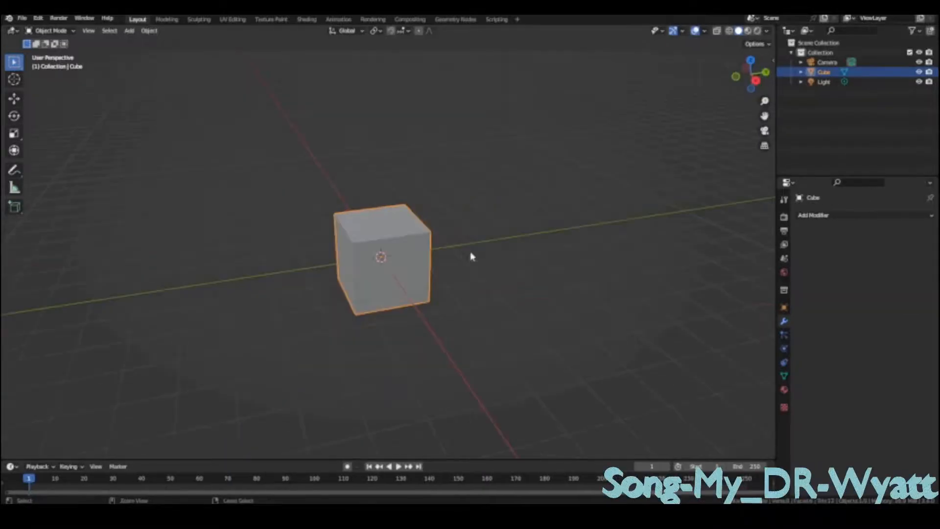
{"action": "key", "text": "ctrl+2"}
{"action": "scroll", "coordinate": [470, 230], "scroll_direction": "up", "scroll_amount": 3}
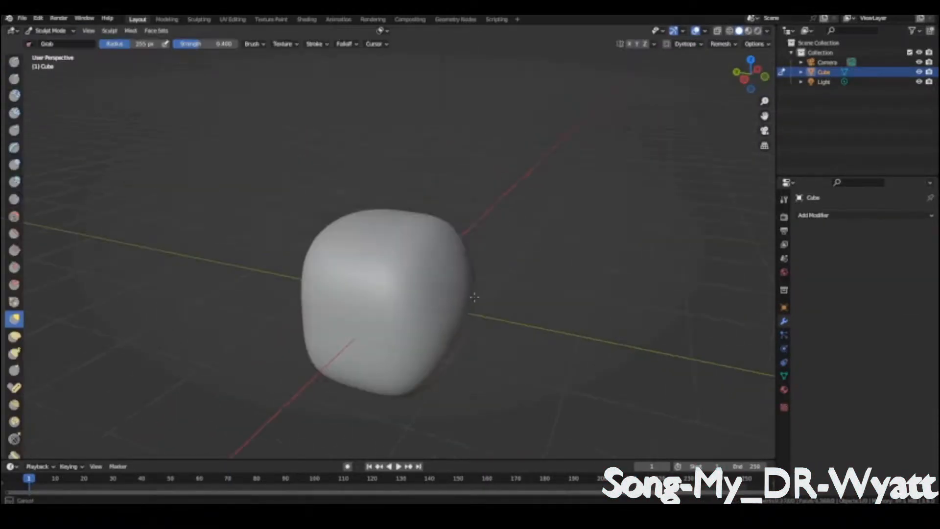
Pull the rounded cube into a rough head form with the Grab brush and undo the last stroke
{"action": "middle_click_drag", "start_coordinate": [450, 296], "coordinate": [421, 294]}
{"action": "left_click_drag", "start_coordinate": [484, 293], "coordinate": [517, 292]}
{"action": "middle_click_drag", "start_coordinate": [518, 292], "coordinate": [498, 291]}
{"action": "key", "text": "ctrl+z"}
Enable X symmetry and shape the head's profile with strokes in the left view
{"action": "left_click", "coordinate": [629, 44]}
{"action": "key", "text": "ctrl+KP_3"}
{"action": "mouse_move", "coordinate": [359, 257]}
{"action": "middle_mouse_down", "text": "shift"}
{"action": "mouse_move", "coordinate": [383, 216]}
{"action": "mouse_move", "coordinate": [383, 148]}
{"action": "middle_mouse_up", "text": "shift"}
{"action": "left_click_drag", "start_coordinate": [365, 313], "coordinate": [373, 315]}
{"action": "middle_click_drag", "start_coordinate": [441, 304], "coordinate": [408, 310]}
{"action": "left_click_drag", "start_coordinate": [362, 318], "coordinate": [362, 317]}
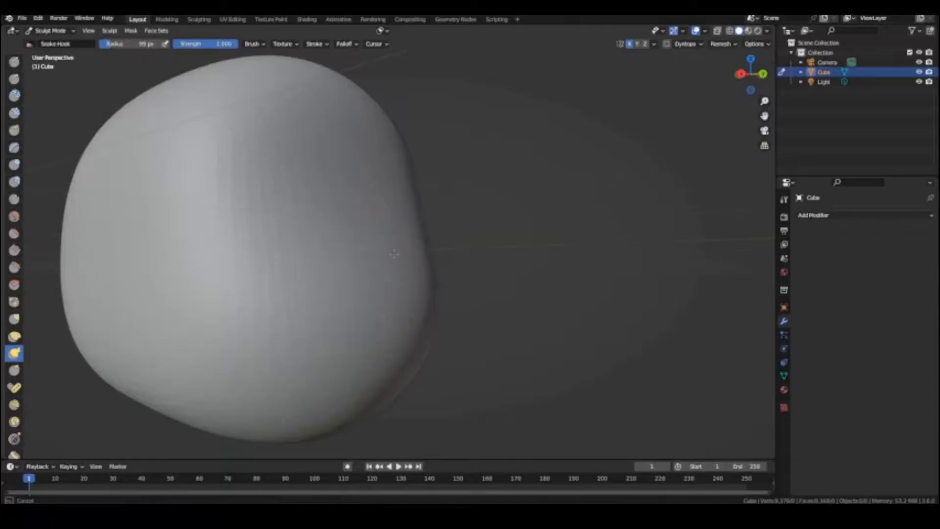
Pull a nose out of the face with Snake Hook and shape the profile beneath it with the Grab brush
{"action": "mouse_move", "coordinate": [412, 213]}
{"action": "left_mouse_down"}
{"action": "mouse_move", "coordinate": [431, 251]}
{"action": "mouse_move", "coordinate": [399, 288]}
{"action": "left_mouse_up"}
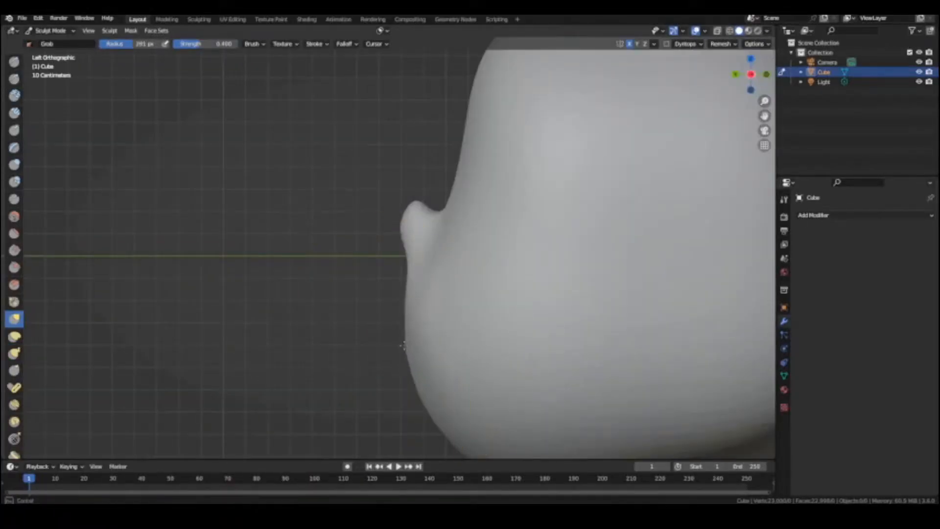
{"action": "middle_click_drag", "start_coordinate": [399, 353], "coordinate": [386, 323], "text": "shift"}
{"action": "scroll", "coordinate": [386, 323], "scroll_direction": "down", "scroll_amount": 1}
{"action": "left_click_drag", "start_coordinate": [416, 353], "coordinate": [441, 378]}
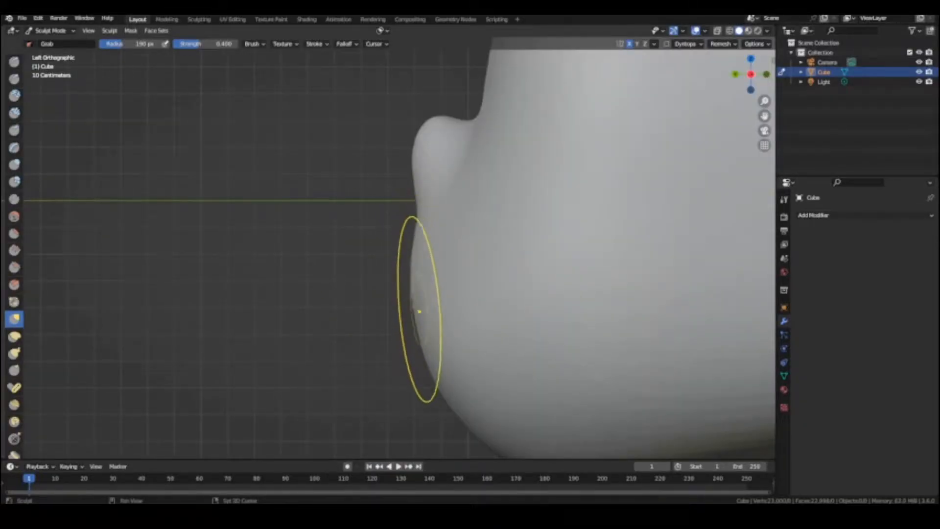
{"action": "middle_click_drag", "start_coordinate": [422, 312], "coordinate": [392, 271], "text": "shift"}
{"action": "middle_click_drag", "start_coordinate": [384, 226], "coordinate": [484, 244]}
{"action": "scroll", "coordinate": [484, 245], "scroll_direction": "down", "scroll_amount": 3}
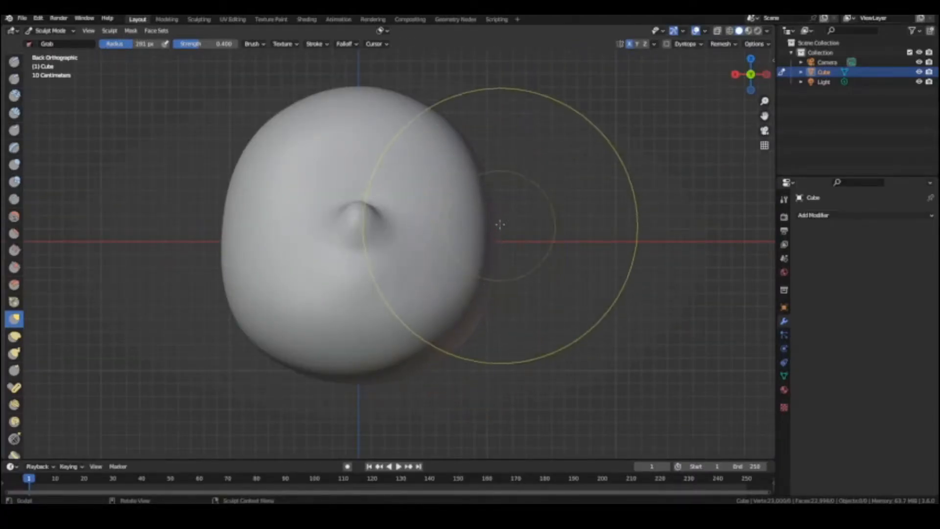
Refine the head's overall outline from above, below and the right side with the Grab brush
{"action": "key", "text": "KP_7"}
{"action": "mouse_move", "coordinate": [545, 257]}
{"action": "left_mouse_down"}
{"action": "mouse_move", "coordinate": [568, 259]}
{"action": "mouse_move", "coordinate": [562, 273]}
{"action": "left_mouse_up"}
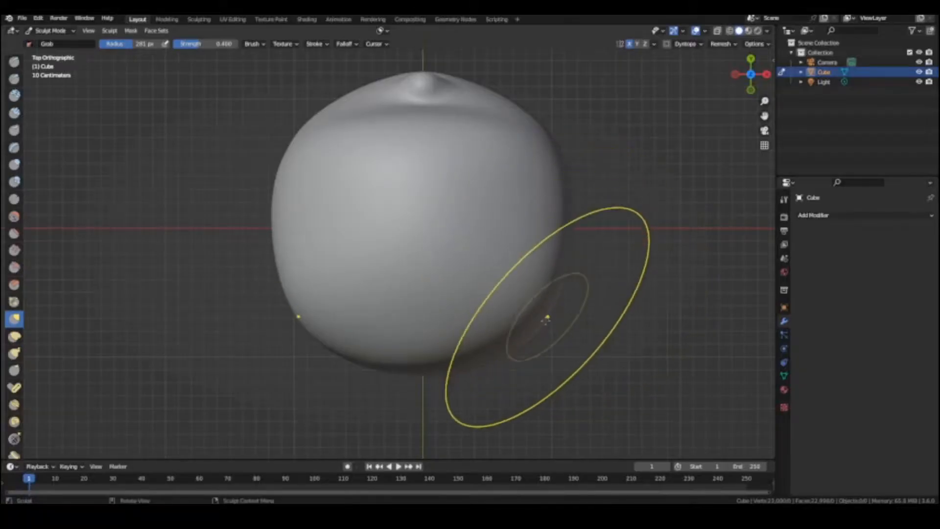
{"action": "key", "text": "ctrl+KP_7"}
{"action": "key", "text": "KP_3"}
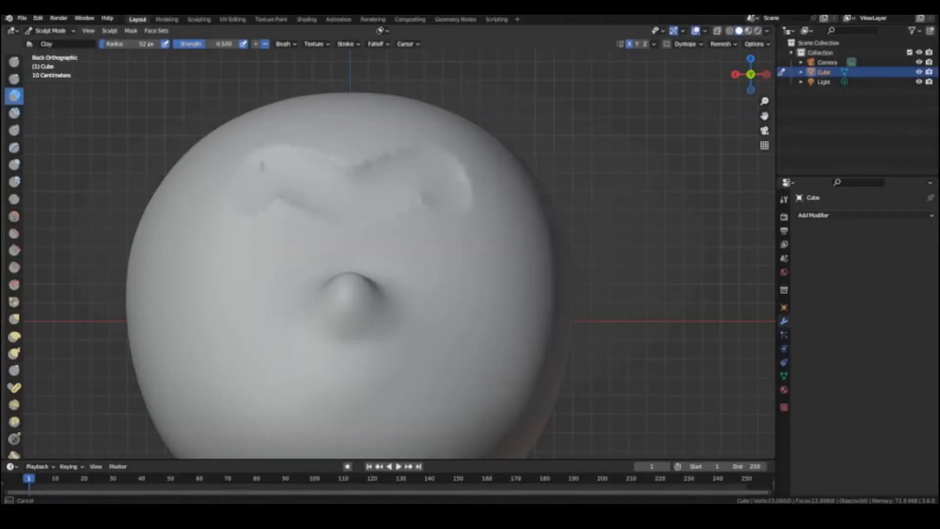
{"action": "mouse_move", "coordinate": [262, 166]}
{"action": "left_mouse_down"}
{"action": "mouse_move", "coordinate": [225, 304]}
{"action": "mouse_move", "coordinate": [287, 220]}
{"action": "mouse_move", "coordinate": [298, 240]}
{"action": "mouse_move", "coordinate": [239, 208]}
{"action": "mouse_move", "coordinate": [230, 294]}
{"action": "mouse_move", "coordinate": [298, 217]}
{"action": "left_mouse_up"}
{"action": "key", "text": "f"}
{"action": "left_click", "coordinate": [324, 241]}
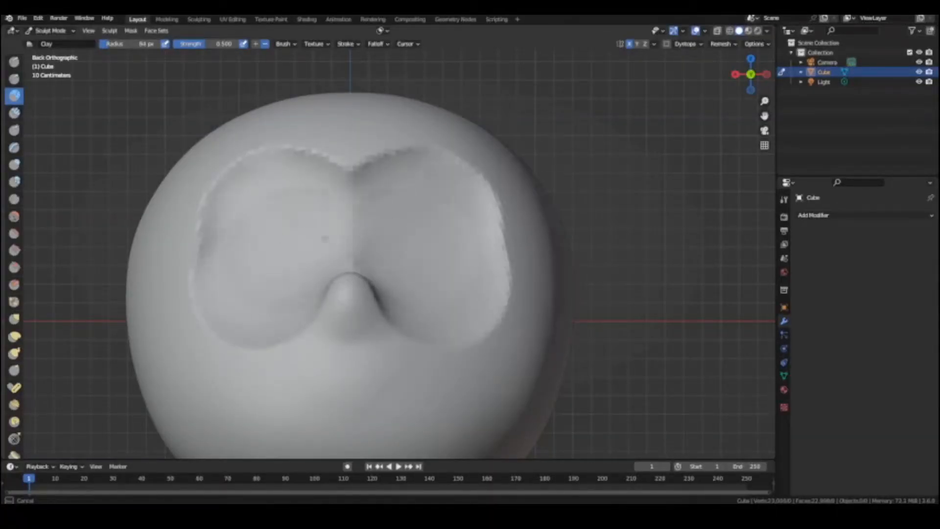
Carve two rounded eye sockets above the nose with the Clay brush in subtract mode
{"action": "left_click_drag", "start_coordinate": [293, 356], "coordinate": [209, 251]}
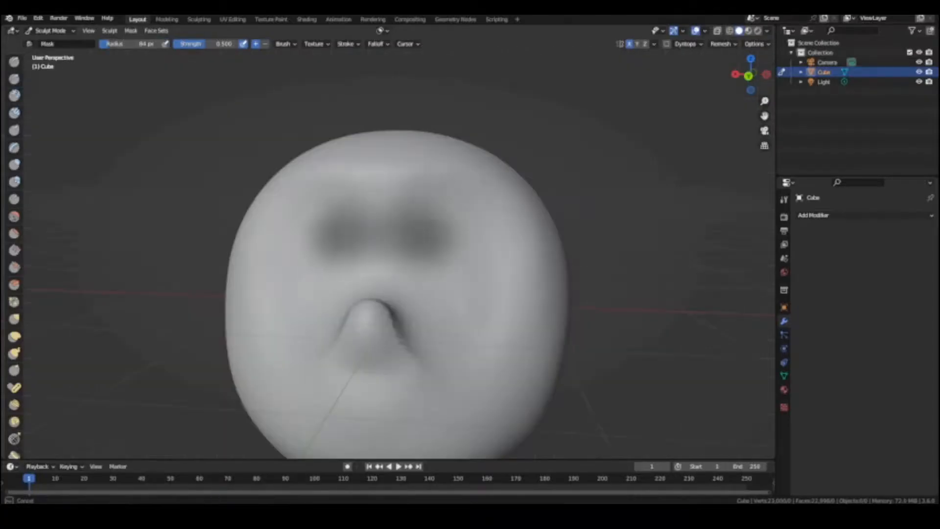
{"action": "mouse_move", "coordinate": [323, 235]}
{"action": "left_mouse_down"}
{"action": "mouse_move", "coordinate": [293, 293]}
{"action": "mouse_move", "coordinate": [415, 230]}
{"action": "left_mouse_up"}
{"action": "scroll", "coordinate": [416, 231], "scroll_direction": "up", "scroll_amount": 2}
Mask the eye socket area and invert the mask so only the sockets can be sculpted
{"action": "middle_click_drag", "start_coordinate": [415, 231], "coordinate": [434, 206]}
{"action": "mouse_move", "coordinate": [434, 206]}
{"action": "left_mouse_down"}
{"action": "mouse_move", "coordinate": [467, 197]}
{"action": "mouse_move", "coordinate": [514, 220]}
{"action": "mouse_move", "coordinate": [514, 349]}
{"action": "mouse_move", "coordinate": [387, 289]}
{"action": "left_mouse_up"}
{"action": "mouse_move", "coordinate": [298, 246]}
{"action": "middle_mouse_down"}
{"action": "mouse_move", "coordinate": [273, 234]}
{"action": "mouse_move", "coordinate": [318, 235]}
{"action": "middle_mouse_up"}
{"action": "key", "text": "ctrl+i"}
Deepen the unmasked eye sockets with subtractive Clay Strips strokes and clear the mask
{"action": "scroll", "coordinate": [318, 236], "scroll_direction": "down", "scroll_amount": 2}
{"action": "key", "text": "c"}
{"action": "mouse_move", "coordinate": [294, 216]}
{"action": "left_mouse_down"}
{"action": "mouse_move", "coordinate": [341, 274]}
{"action": "mouse_move", "coordinate": [307, 255]}
{"action": "left_mouse_up"}
{"action": "left_click_drag", "start_coordinate": [298, 298], "coordinate": [276, 254]}
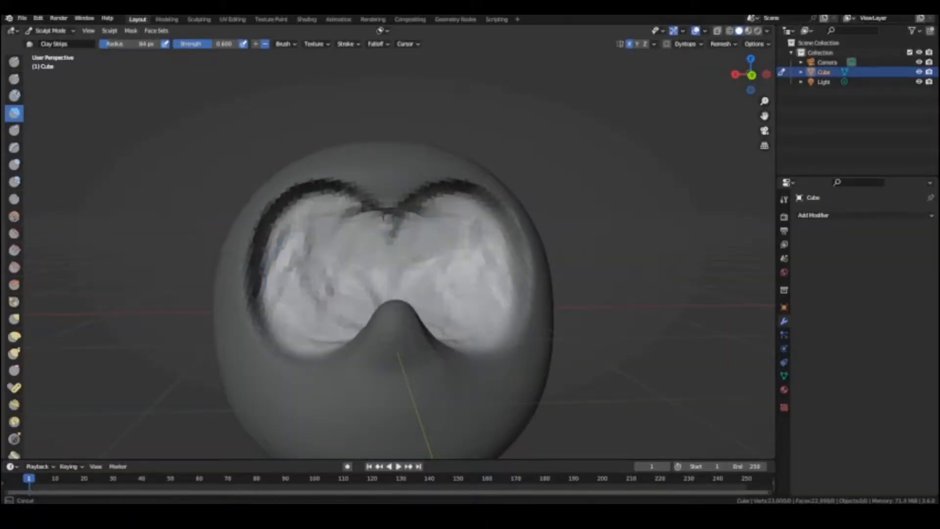
{"action": "left_click_drag", "start_coordinate": [405, 280], "coordinate": [313, 294]}
{"action": "mouse_move", "coordinate": [274, 275]}
{"action": "middle_mouse_down"}
{"action": "mouse_move", "coordinate": [399, 294]}
{"action": "mouse_move", "coordinate": [279, 289]}
{"action": "middle_mouse_up"}
{"action": "left_click_drag", "start_coordinate": [293, 221], "coordinate": [343, 314], "text": "shift"}
{"action": "key", "text": "alt+m"}
Remesh the head at a finer resolution and refine the brow edge and nose with the Grab brush
{"action": "key", "text": "ctrl+r"}
{"action": "scroll", "coordinate": [362, 220], "scroll_direction": "up", "scroll_amount": 1}
{"action": "mouse_move", "coordinate": [364, 159]}
{"action": "left_mouse_down"}
{"action": "mouse_move", "coordinate": [329, 164]}
{"action": "mouse_move", "coordinate": [349, 195]}
{"action": "left_mouse_up"}
{"action": "key", "text": "KP_3"}
{"action": "key", "text": "g"}
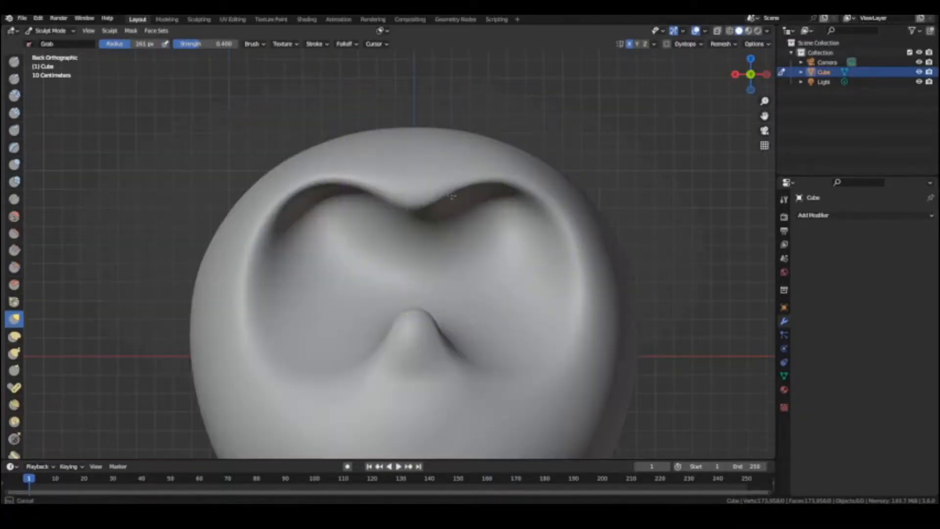
{"action": "key", "text": "ctrl+KP_1"}
{"action": "left_click_drag", "start_coordinate": [440, 198], "coordinate": [442, 199]}
{"action": "left_click_drag", "start_coordinate": [442, 199], "coordinate": [438, 206]}
{"action": "left_click_drag", "start_coordinate": [438, 206], "coordinate": [425, 219]}
{"action": "scroll", "coordinate": [420, 362], "scroll_direction": "up", "scroll_amount": 4}
{"action": "left_click_drag", "start_coordinate": [442, 278], "coordinate": [449, 264]}
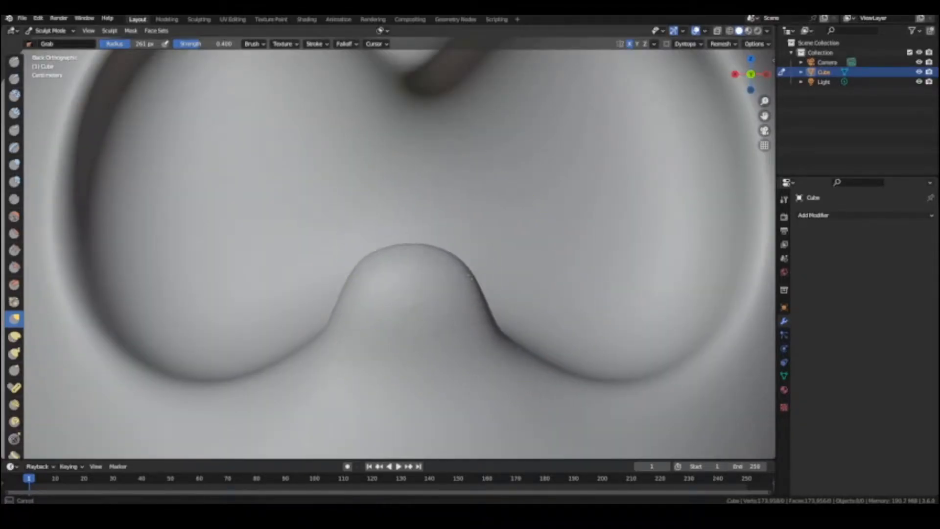
{"action": "key", "text": "KP_3"}
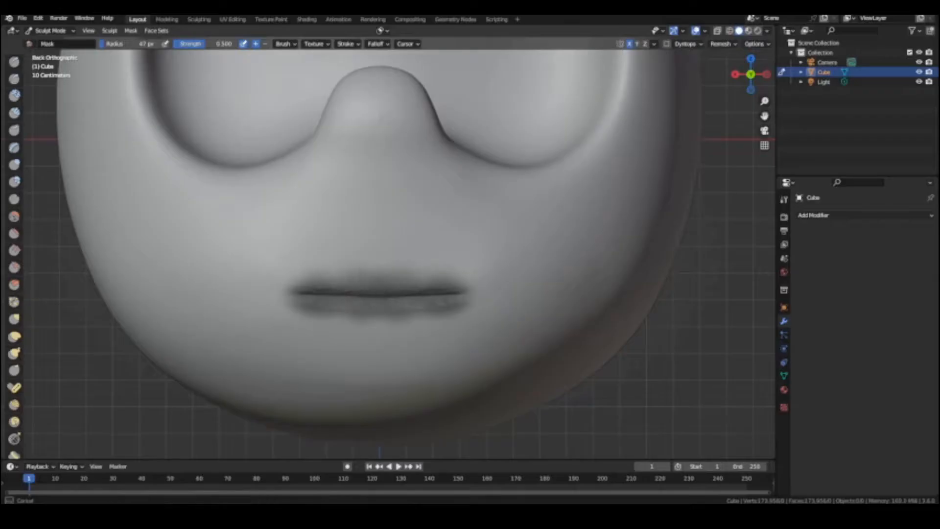
Invert the mask around the mouth line and shape the lips and mouth corners with the Grab brush
{"action": "key", "text": "ctrl+i"}
{"action": "left_click", "coordinate": [15, 319]}
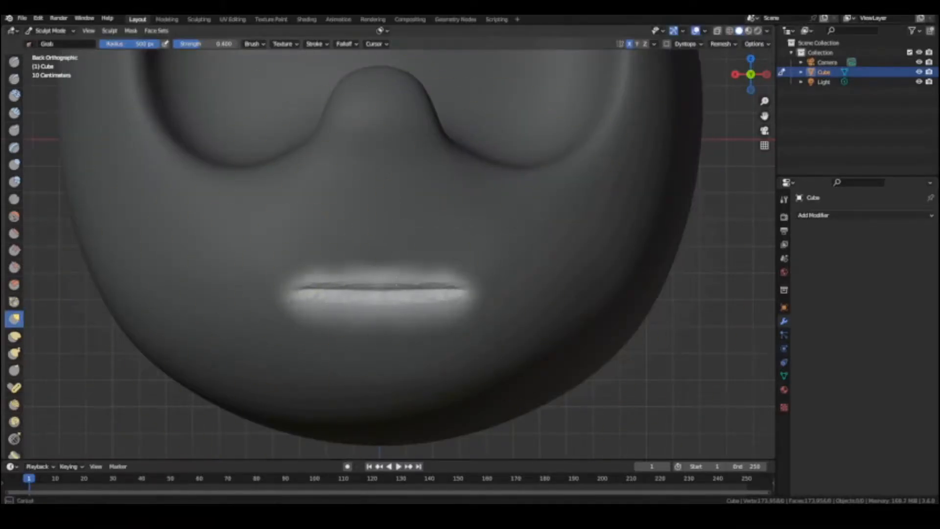
{"action": "left_click_drag", "start_coordinate": [379, 289], "coordinate": [379, 308]}
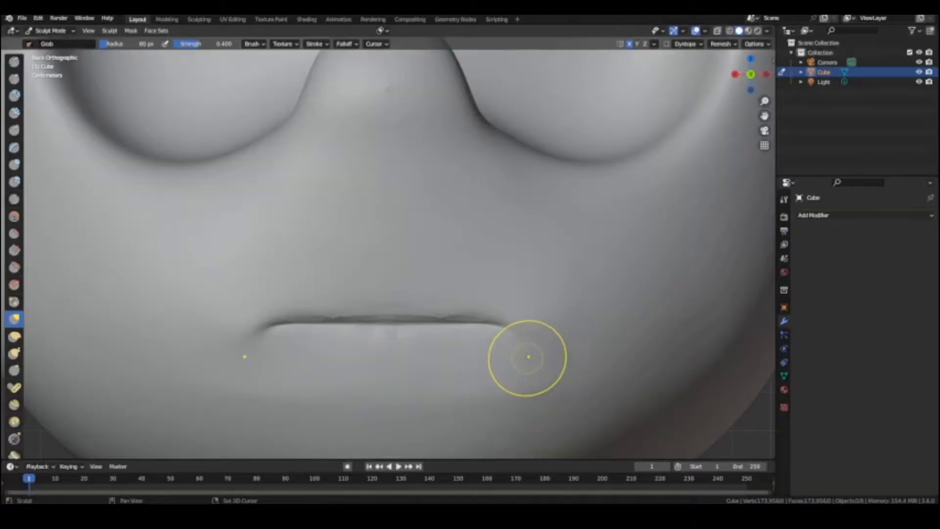
{"action": "middle_click_drag", "start_coordinate": [528, 356], "coordinate": [535, 395], "text": "shift"}
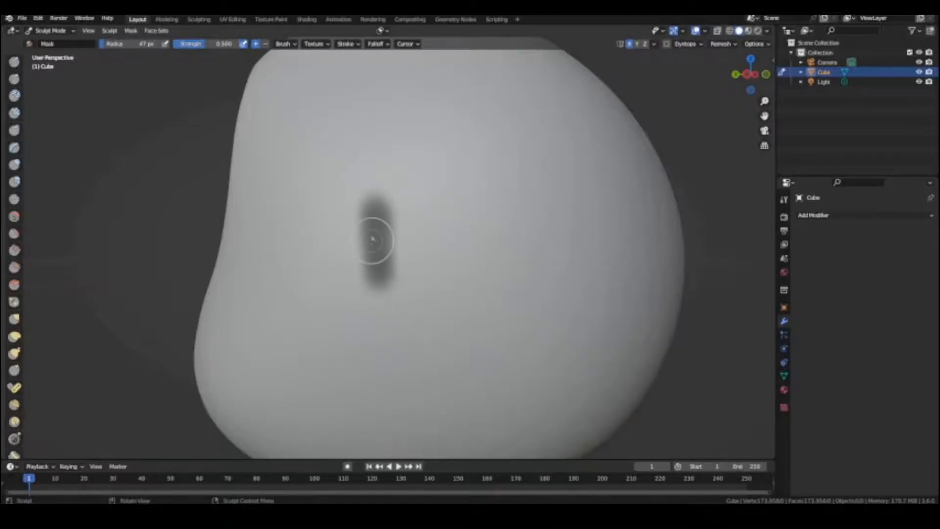
Isolate a patch on the side of the head with an inverted mask and form it into an ear with the Grab brush
{"action": "left_click_drag", "start_coordinate": [372, 240], "coordinate": [359, 229]}
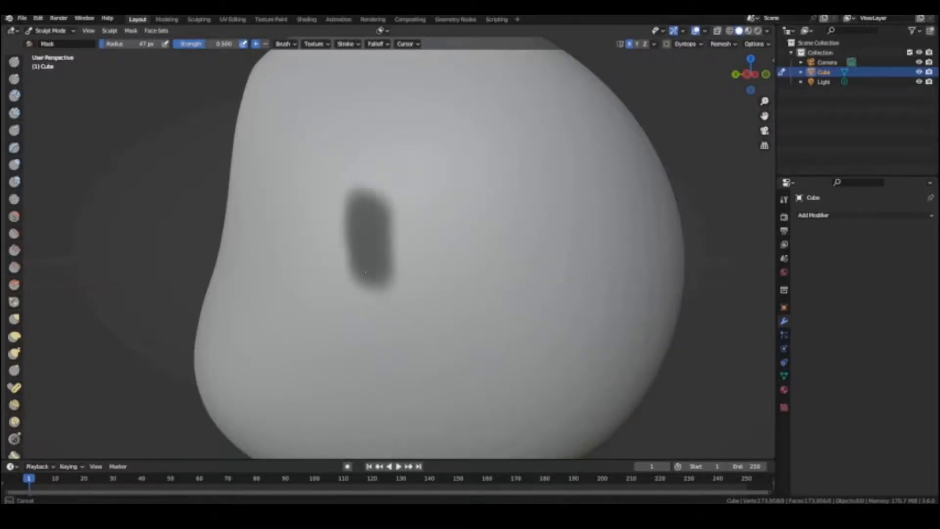
{"action": "key", "text": "ctrl+i"}
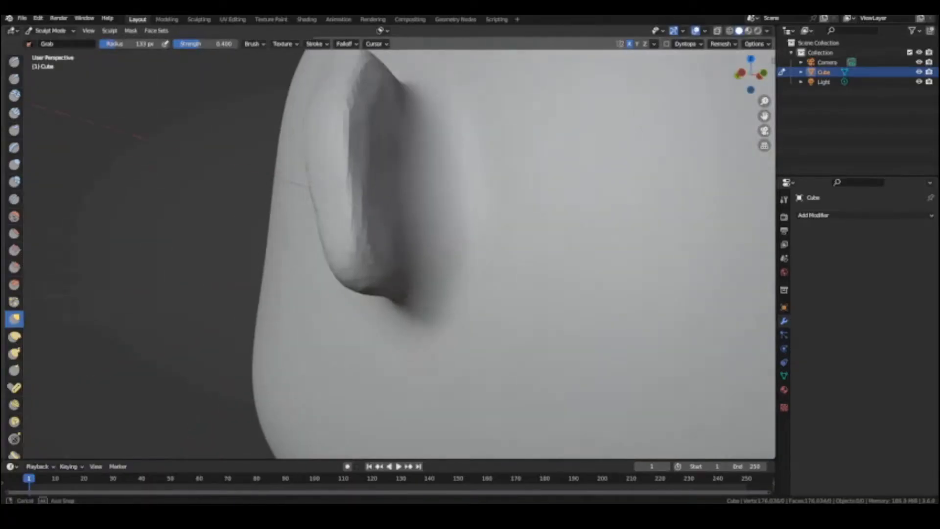
{"action": "key", "text": "f"}
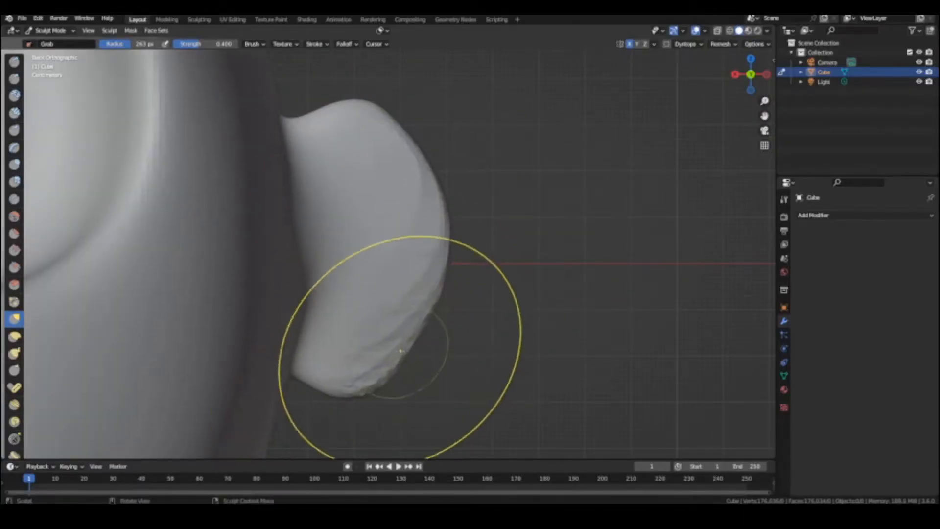
{"action": "left_click_drag", "start_coordinate": [407, 156], "coordinate": [412, 152]}
{"action": "left_click_drag", "start_coordinate": [357, 276], "coordinate": [365, 274]}
{"action": "middle_click_drag", "start_coordinate": [372, 140], "coordinate": [391, 204], "text": "shift"}
{"action": "left_click_drag", "start_coordinate": [391, 204], "coordinate": [395, 202]}
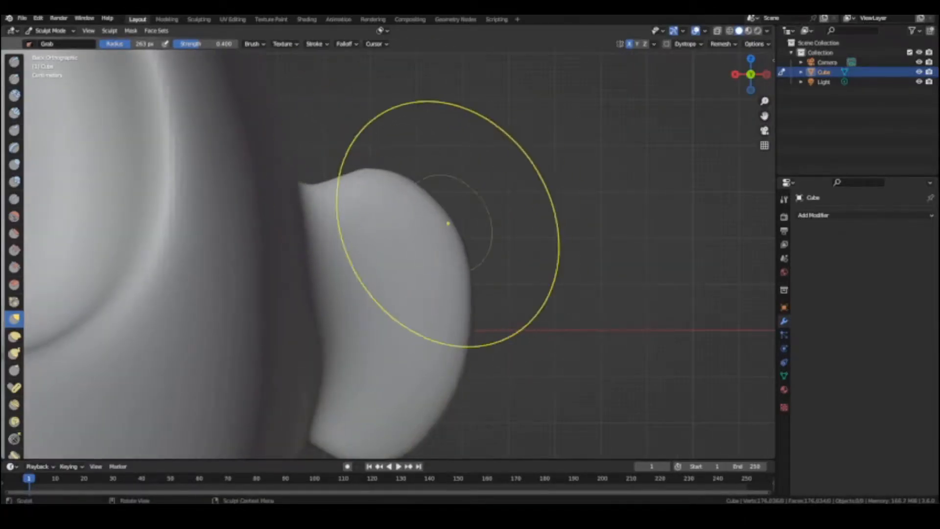
{"action": "scroll", "coordinate": [399, 215], "scroll_direction": "down", "scroll_amount": 4}
{"action": "middle_click_drag", "start_coordinate": [441, 218], "coordinate": [328, 220]}
{"action": "scroll", "coordinate": [388, 199], "scroll_direction": "up", "scroll_amount": 3}
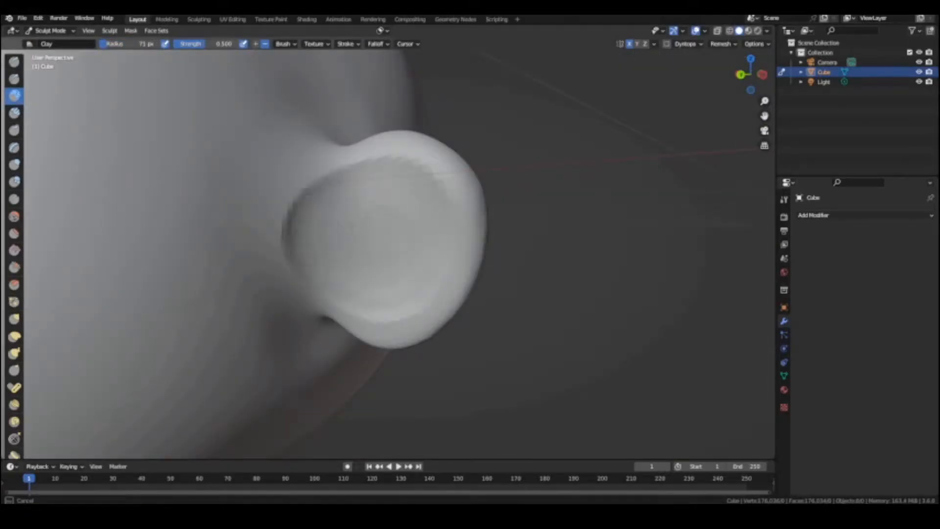
Hollow out the ear with the subtractive Clay brush, enlarge its radius to 108 px and undo the last stroke
{"action": "mouse_move", "coordinate": [348, 203]}
{"action": "left_mouse_down"}
{"action": "mouse_move", "coordinate": [334, 238]}
{"action": "mouse_move", "coordinate": [370, 275]}
{"action": "left_mouse_up"}
{"action": "mouse_move", "coordinate": [384, 200]}
{"action": "left_mouse_down"}
{"action": "mouse_move", "coordinate": [381, 241]}
{"action": "mouse_move", "coordinate": [325, 209]}
{"action": "left_mouse_up"}
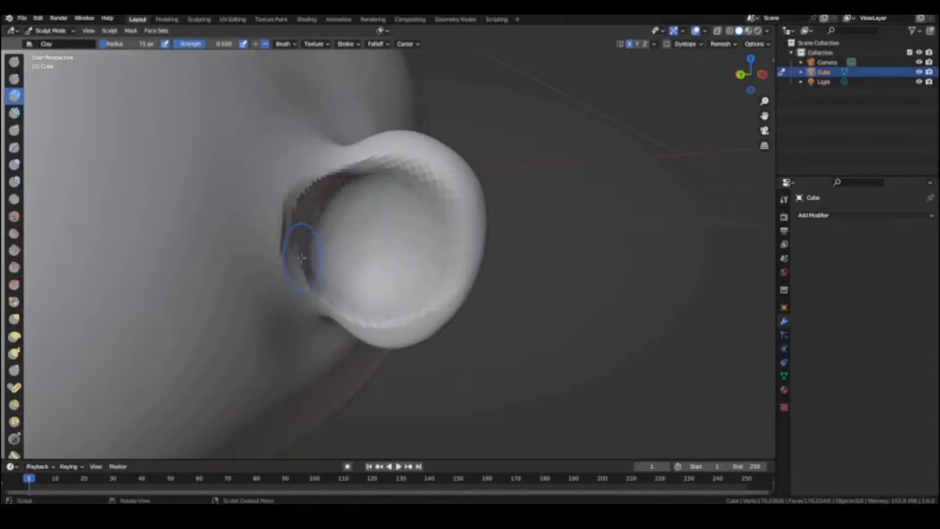
{"action": "key", "text": "f"}
{"action": "left_click", "coordinate": [306, 206]}
{"action": "mouse_move", "coordinate": [313, 189]}
{"action": "left_mouse_down", "text": "shift"}
{"action": "mouse_move", "coordinate": [383, 177]}
{"action": "mouse_move", "coordinate": [424, 195]}
{"action": "left_mouse_up", "text": "shift"}
{"action": "key", "text": "ctrl+z"}
{"action": "scroll", "coordinate": [439, 182], "scroll_direction": "down", "scroll_amount": 1}
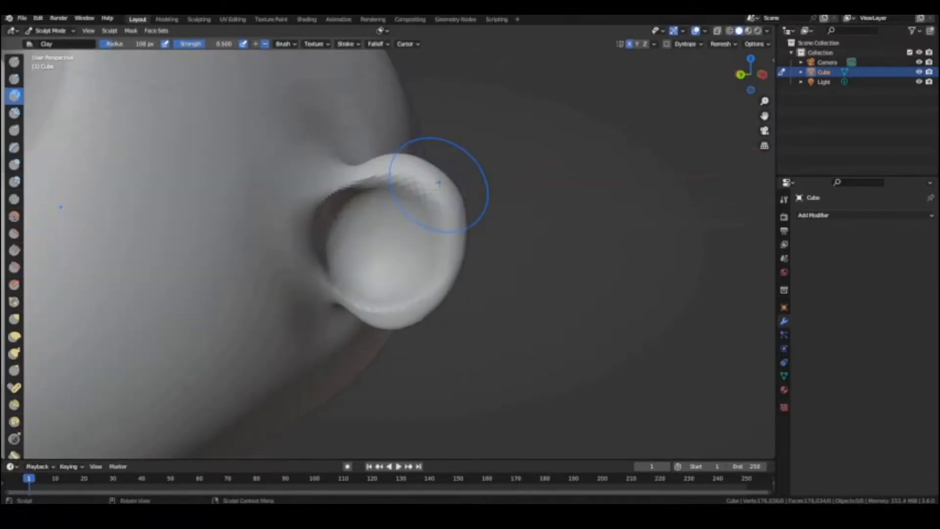
Remesh the head with a smaller voxel size and smooth the ear's hollow and its transition into the head
{"action": "left_click", "coordinate": [467, 185]}
{"action": "scroll", "coordinate": [466, 185], "scroll_direction": "down", "scroll_amount": 5}
{"action": "mouse_move", "coordinate": [466, 185]}
{"action": "middle_mouse_down"}
{"action": "mouse_move", "coordinate": [409, 195]}
{"action": "mouse_move", "coordinate": [437, 217]}
{"action": "middle_mouse_up"}
{"action": "key", "text": "r"}
{"action": "left_click", "coordinate": [401, 195]}
{"action": "scroll", "coordinate": [437, 216], "scroll_direction": "up", "scroll_amount": 5}
{"action": "left_click_drag", "start_coordinate": [343, 205], "coordinate": [340, 245]}
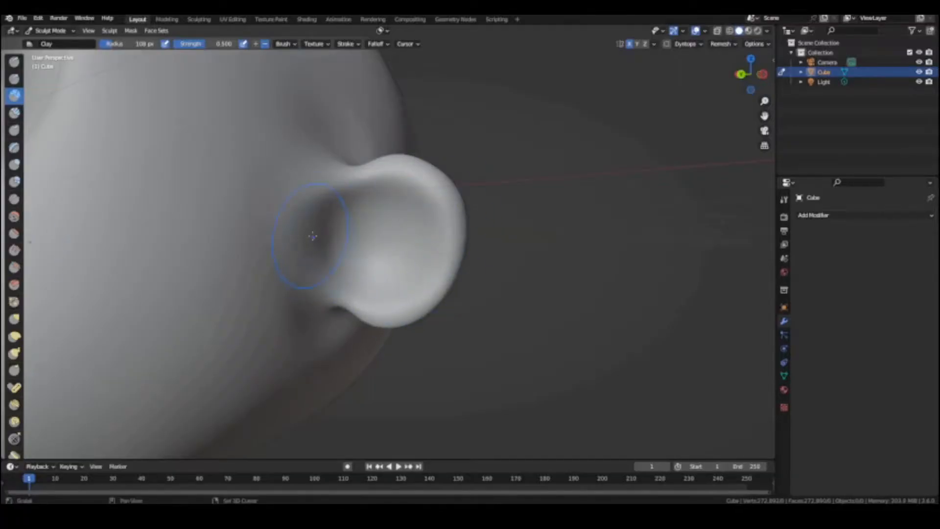
{"action": "scroll", "coordinate": [300, 200], "scroll_direction": "down", "scroll_amount": 5}
{"action": "middle_click_drag", "start_coordinate": [300, 201], "coordinate": [372, 206]}
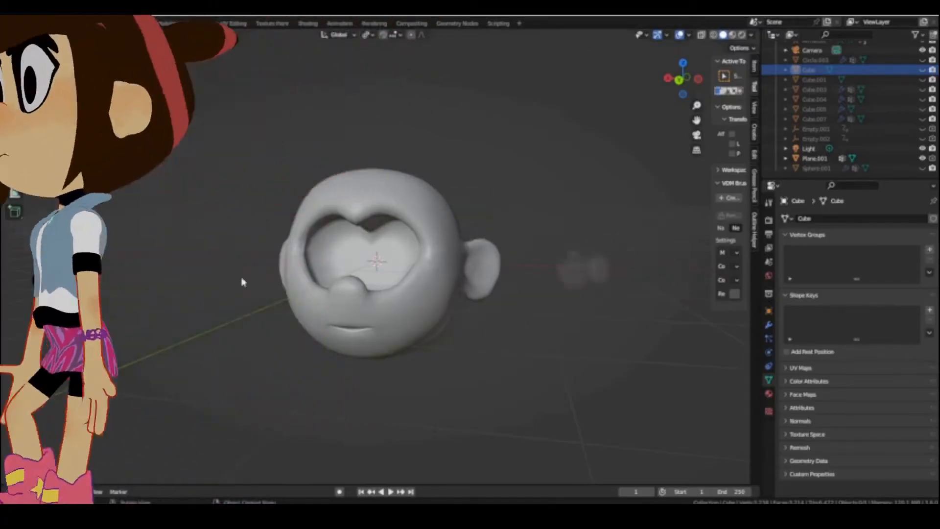
Raise the top face of the subdivided body cube to form a tall torso
{"action": "mouse_move", "coordinate": [344, 310]}
{"action": "middle_mouse_down"}
{"action": "mouse_move", "coordinate": [357, 314]}
{"action": "mouse_move", "coordinate": [384, 294]}
{"action": "mouse_move", "coordinate": [392, 308]}
{"action": "mouse_move", "coordinate": [343, 310]}
{"action": "middle_mouse_up"}
{"action": "scroll", "coordinate": [338, 310], "scroll_direction": "down", "scroll_amount": 5}
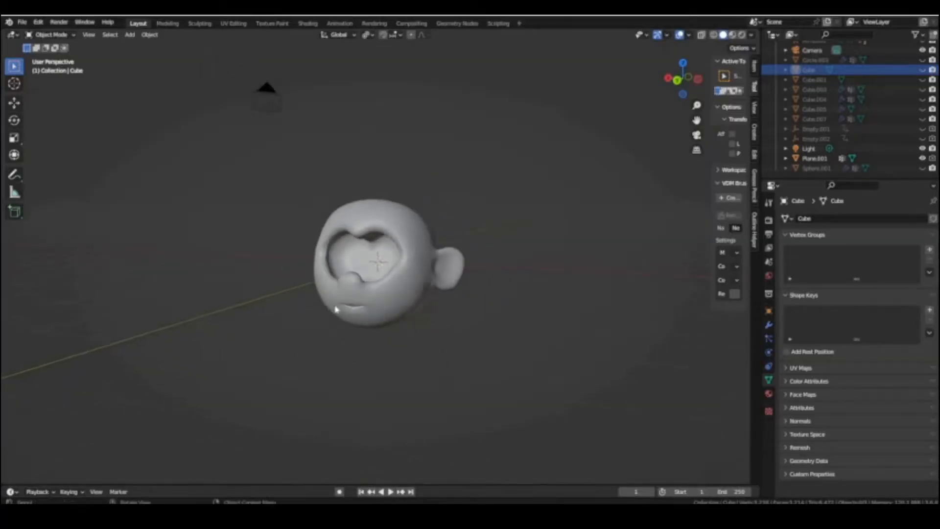
{"action": "left_click", "coordinate": [381, 293]}
{"action": "key", "text": "g"}
{"action": "key", "text": "z"}
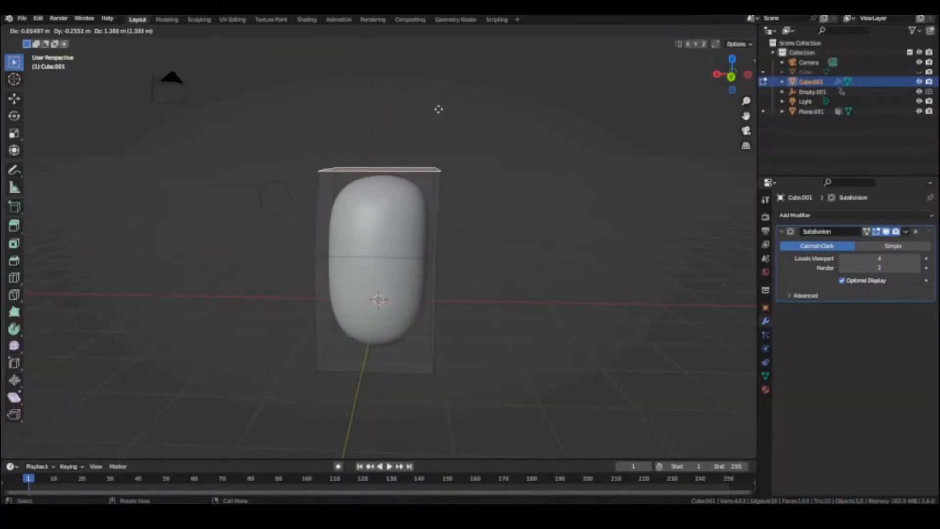
{"action": "left_click", "coordinate": [444, 60]}
Extrude an arm from the torso and mirror the body across X with clipping, adjusting the centre vertices
{"action": "middle_click_drag", "start_coordinate": [444, 61], "coordinate": [543, 226]}
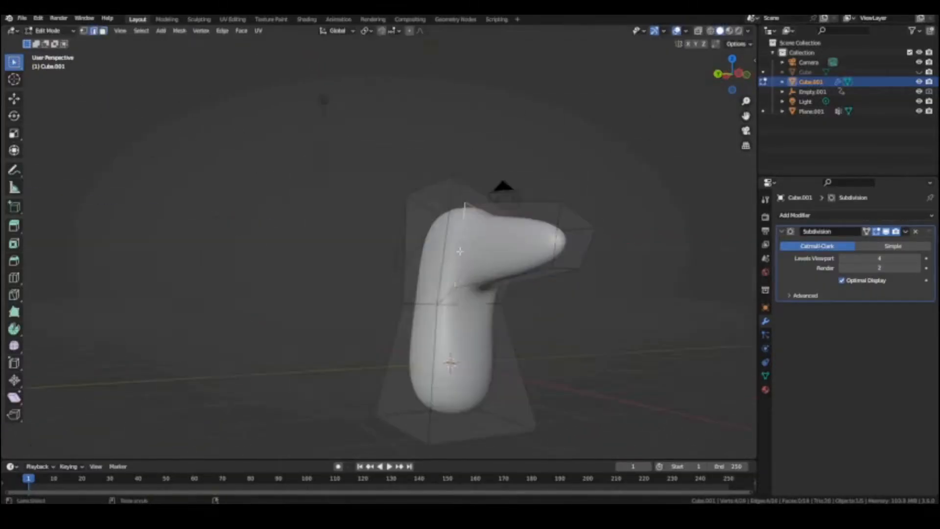
{"action": "middle_click_drag", "start_coordinate": [490, 294], "coordinate": [508, 315]}
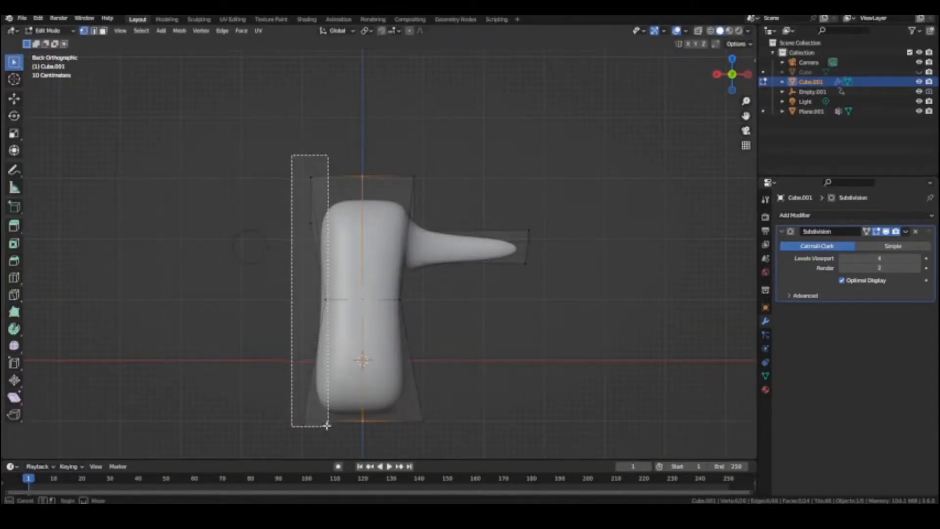
{"action": "left_click", "coordinate": [807, 215]}
{"action": "left_click", "coordinate": [734, 327]}
{"action": "key", "text": "g"}
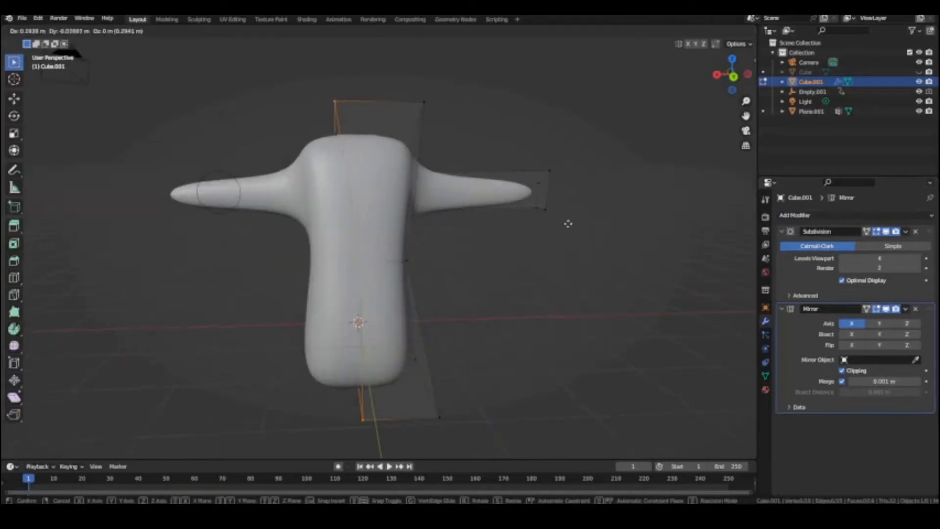
{"action": "middle_click_drag", "start_coordinate": [575, 223], "coordinate": [530, 191]}
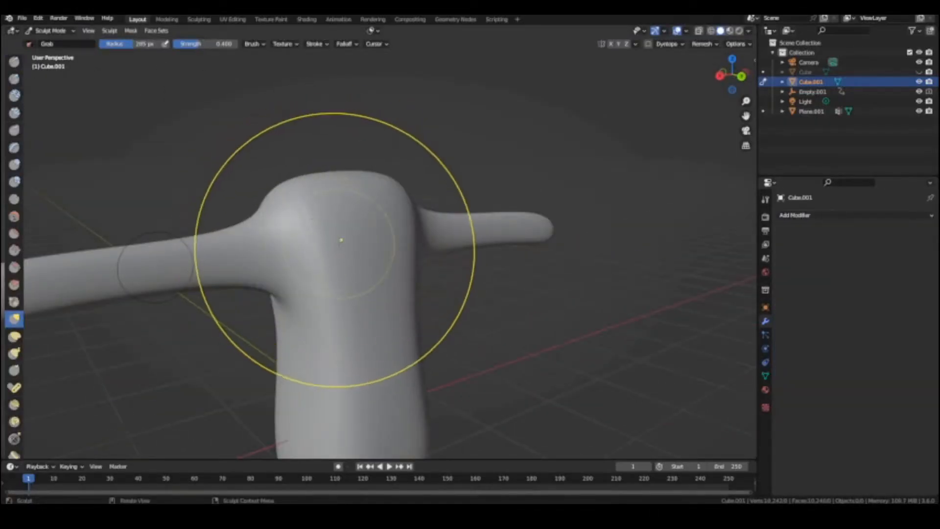
Reshape the shoulders and upper torso with the Grab brush
{"action": "middle_click_drag", "start_coordinate": [338, 243], "coordinate": [354, 268]}
{"action": "left_click_drag", "start_coordinate": [431, 261], "coordinate": [436, 279]}
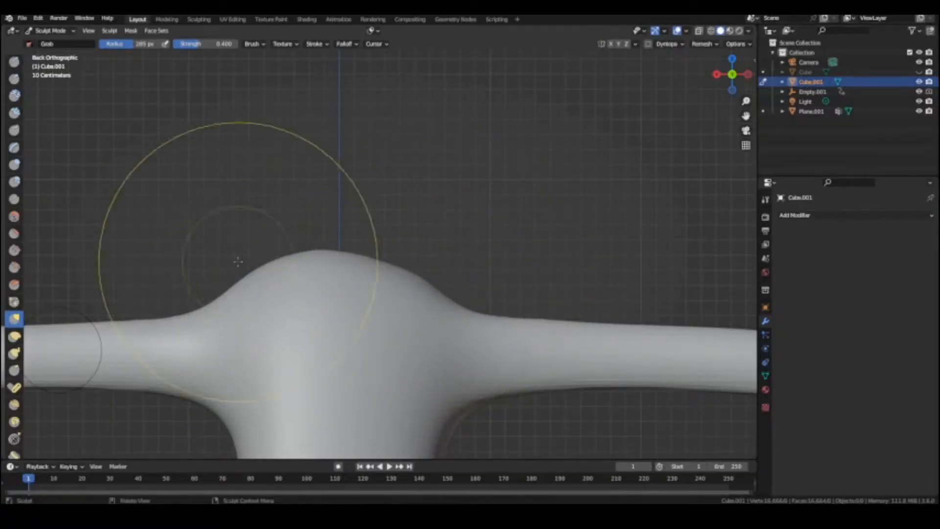
{"action": "left_click_drag", "start_coordinate": [257, 271], "coordinate": [269, 290]}
{"action": "left_click_drag", "start_coordinate": [349, 263], "coordinate": [419, 297]}
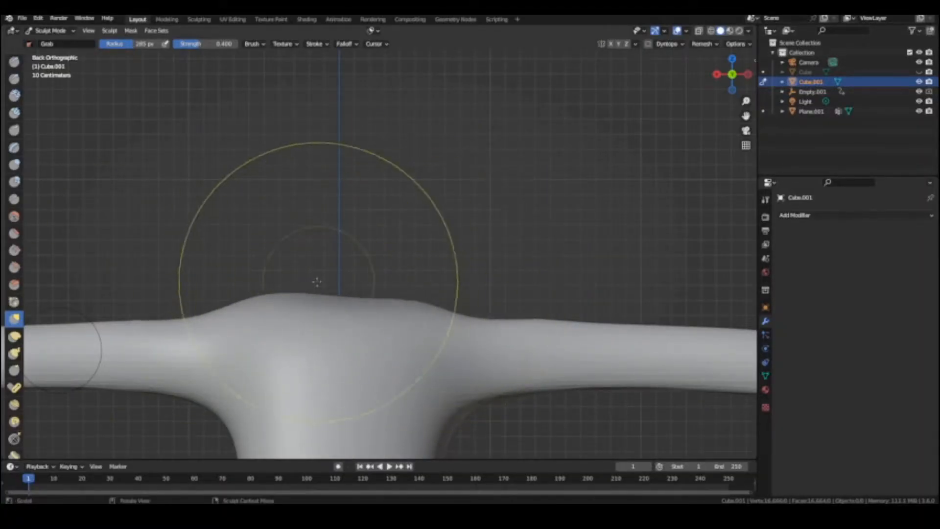
{"action": "left_click_drag", "start_coordinate": [279, 288], "coordinate": [288, 299]}
{"action": "left_click_drag", "start_coordinate": [383, 297], "coordinate": [417, 300]}
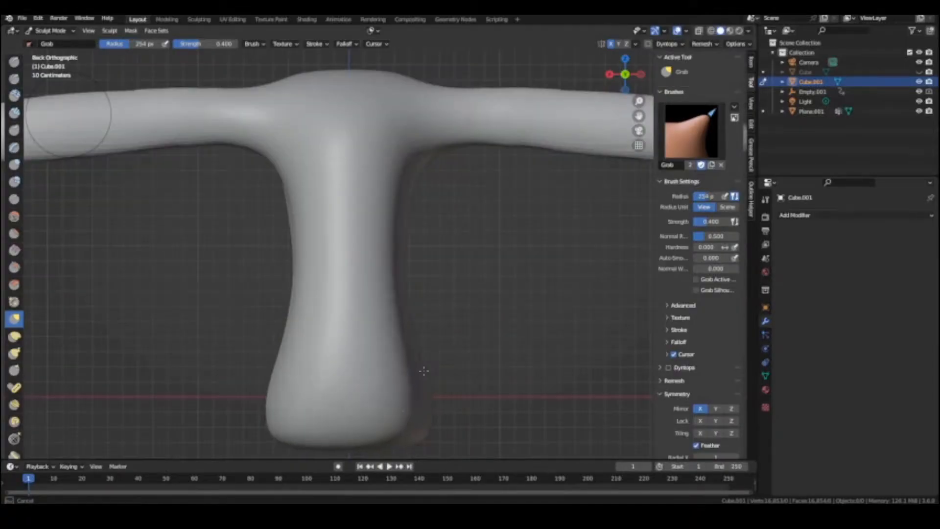
Shape the waist and hips of the torso with X-symmetric Grab strokes in the back view
{"action": "middle_click_drag", "start_coordinate": [424, 375], "coordinate": [430, 353], "text": "shift"}
{"action": "scroll", "coordinate": [430, 352], "scroll_direction": "up", "scroll_amount": 1}
{"action": "middle_click_drag", "start_coordinate": [377, 441], "coordinate": [392, 327], "text": "shift"}
Shape the torso's side profile and upper-body bulge with Grab brush strokes in the right and top views
{"action": "key", "text": "KP_3"}
{"action": "scroll", "coordinate": [392, 327], "scroll_direction": "down", "scroll_amount": 4}
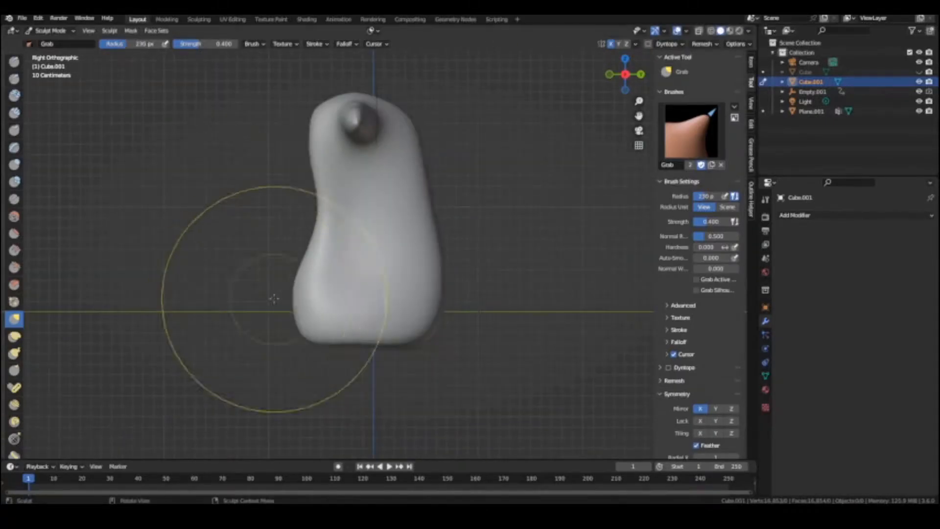
{"action": "left_click_drag", "start_coordinate": [252, 294], "coordinate": [399, 336]}
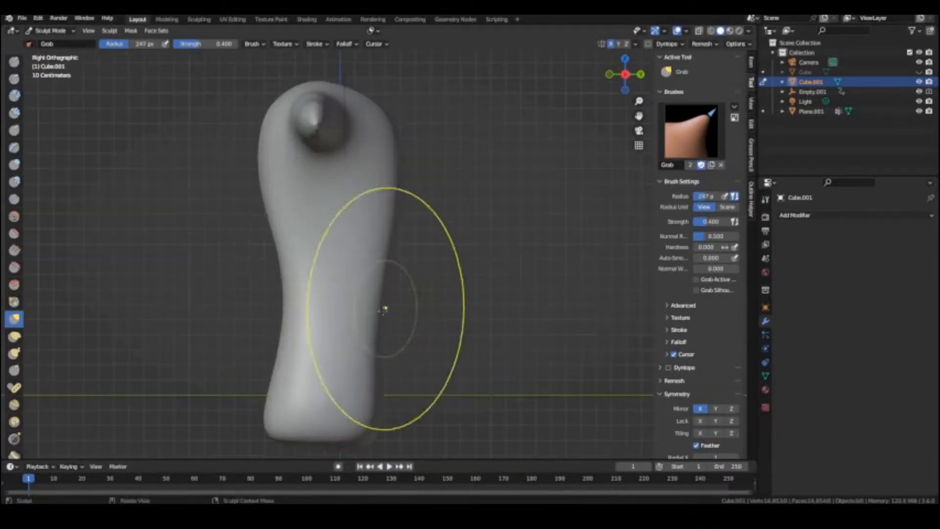
{"action": "left_click_drag", "start_coordinate": [383, 308], "coordinate": [396, 272]}
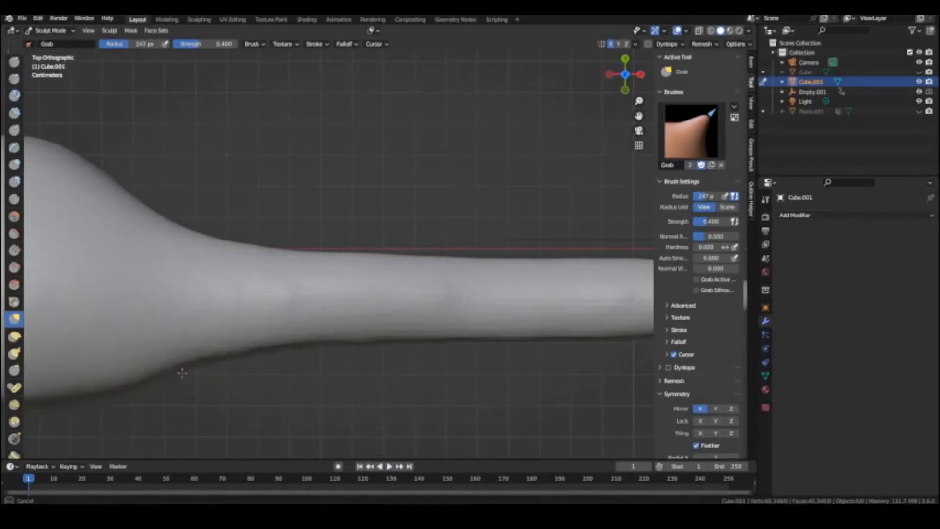
{"action": "left_click_drag", "start_coordinate": [181, 373], "coordinate": [186, 371]}
{"action": "mouse_move", "coordinate": [186, 370]}
{"action": "left_mouse_down"}
{"action": "mouse_move", "coordinate": [185, 381]}
{"action": "mouse_move", "coordinate": [185, 371]}
{"action": "left_mouse_up"}
{"action": "scroll", "coordinate": [186, 367], "scroll_direction": "down", "scroll_amount": 3}
{"action": "middle_click_drag", "start_coordinate": [171, 360], "coordinate": [348, 328], "text": "shift"}
{"action": "left_click_drag", "start_coordinate": [375, 316], "coordinate": [380, 303]}
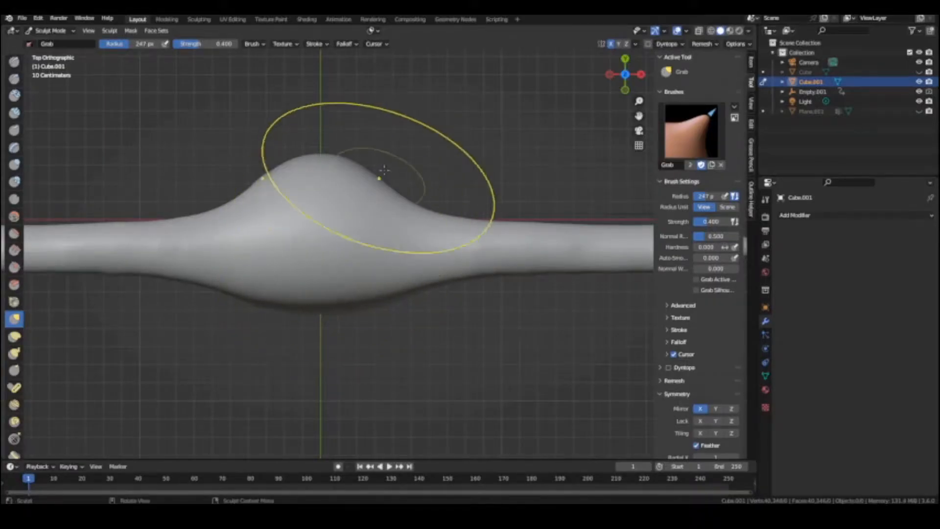
{"action": "middle_click_drag", "start_coordinate": [381, 173], "coordinate": [380, 256], "text": "shift"}
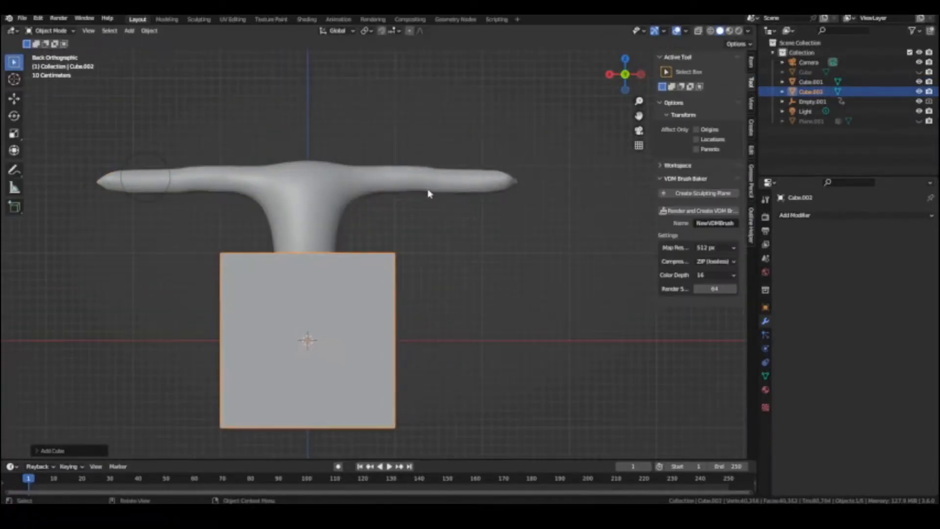
Snap the 3D cursor to the end of the arm and give the cube placed there a level 2 subdivision
{"action": "key", "text": "Tab"}
{"action": "middle_click_drag", "start_coordinate": [429, 194], "coordinate": [403, 256]}
{"action": "key", "text": "Tab"}
{"action": "key", "text": "g"}
{"action": "left_click", "coordinate": [497, 279]}
{"action": "key", "text": "s"}
{"action": "key", "text": "shift+s"}
{"action": "left_click", "coordinate": [387, 309]}
{"action": "key", "text": "ctrl+2"}
Position the subdivided cube over the arm's end and scale it along Y as the base of a hand
{"action": "middle_click_drag", "start_coordinate": [386, 309], "coordinate": [516, 340]}
{"action": "key", "text": "g"}
{"action": "left_click", "coordinate": [478, 341]}
{"action": "key", "text": "s"}
{"action": "key", "text": "y"}
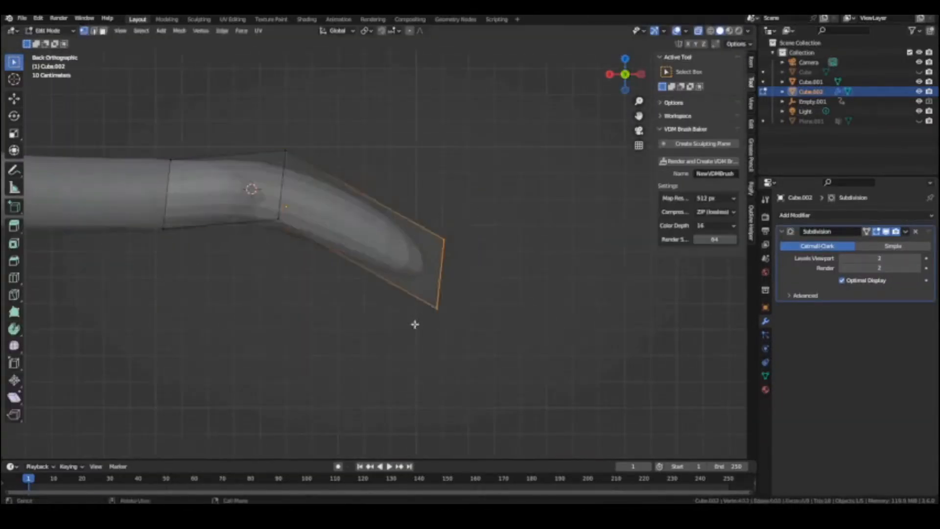
Scale the hand piece and shift it along X to continue the shape of the arm
{"action": "middle_click_drag", "start_coordinate": [414, 324], "coordinate": [435, 253]}
{"action": "key", "text": "s"}
{"action": "left_click", "coordinate": [441, 173]}
{"action": "key", "text": "g"}
{"action": "key", "text": "x"}
{"action": "left_click", "coordinate": [451, 157]}
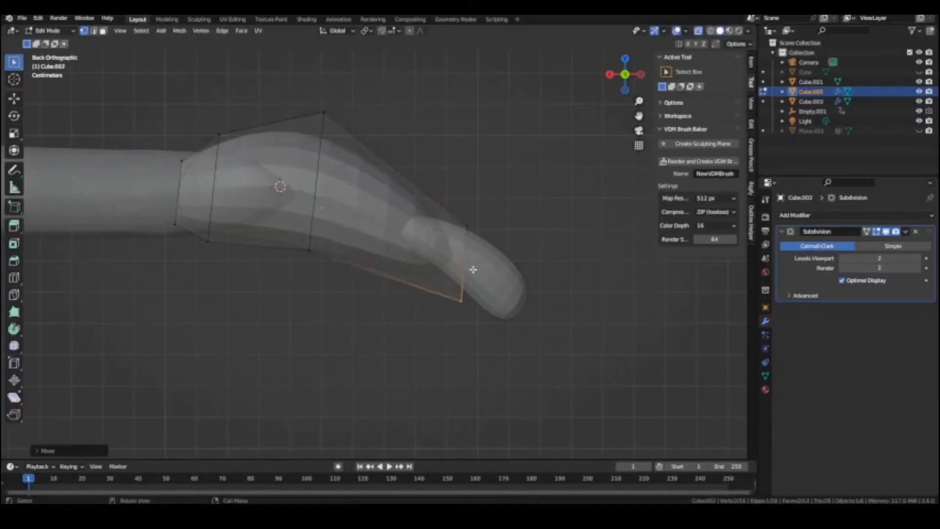
{"action": "key", "text": "g"}
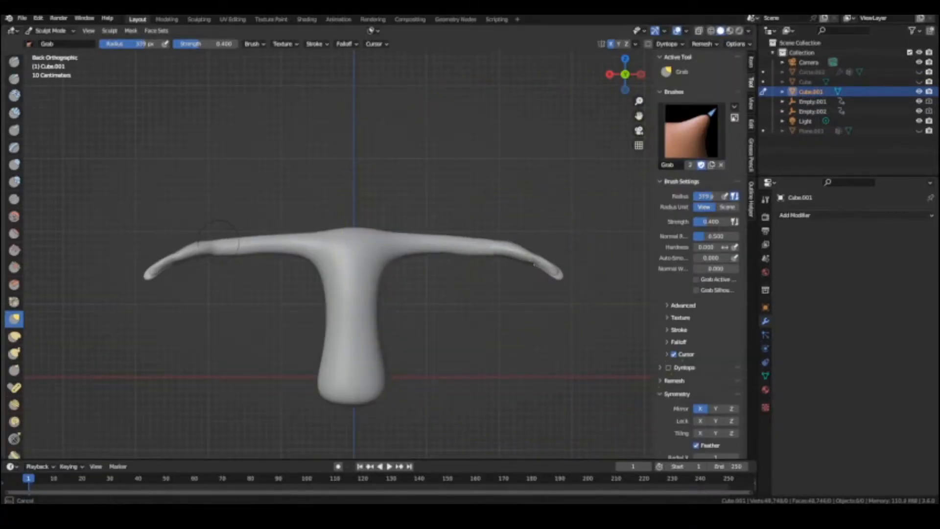
Lower the arms with the Grab brush and move the head down along Z onto the neck
{"action": "left_click_drag", "start_coordinate": [526, 281], "coordinate": [520, 307]}
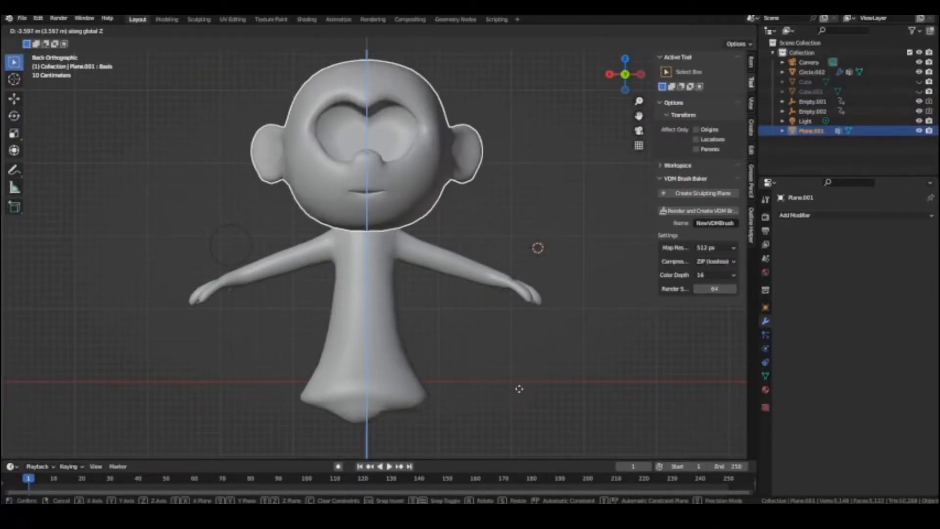
{"action": "left_click", "coordinate": [518, 388]}
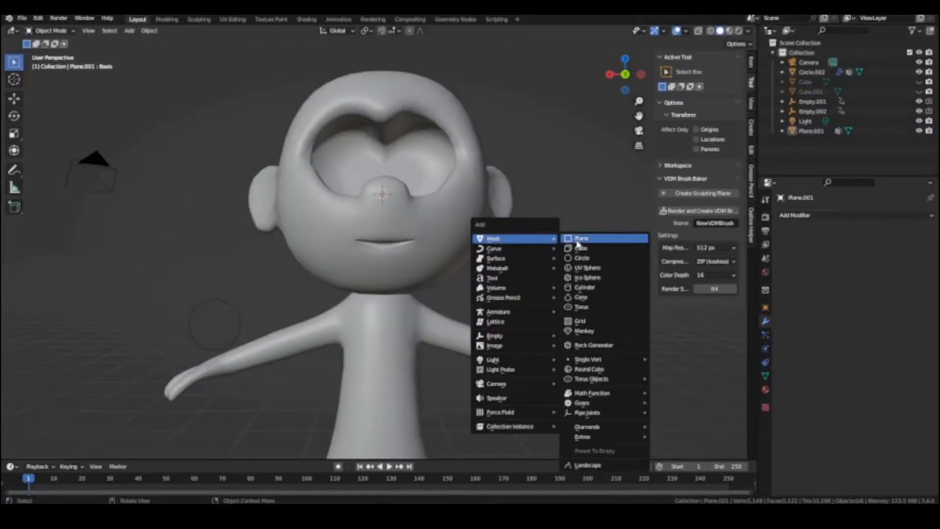
{"action": "left_click", "coordinate": [578, 242]}
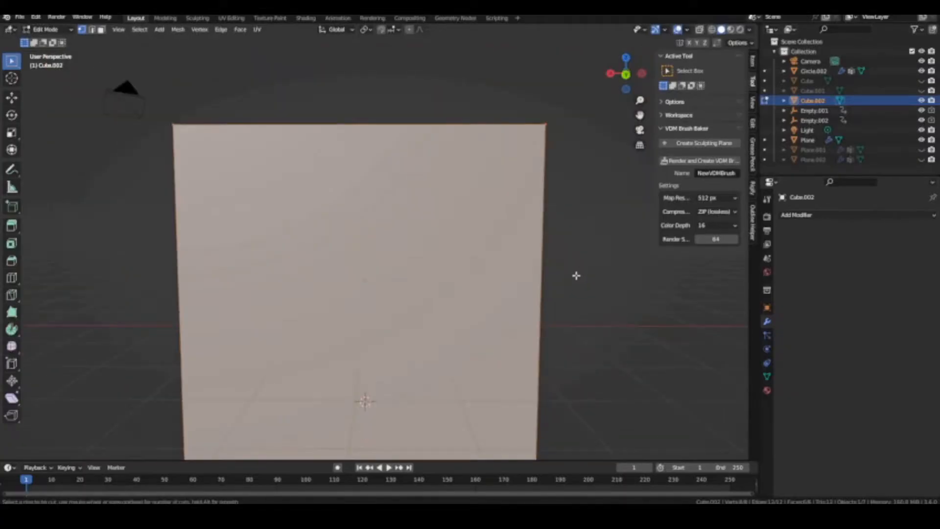
Try to wrap a densely loop-cut cube around the body by applying a Shrinkwrap modifier that targets the body mesh
{"action": "key", "text": "g"}
{"action": "key", "text": "g"}
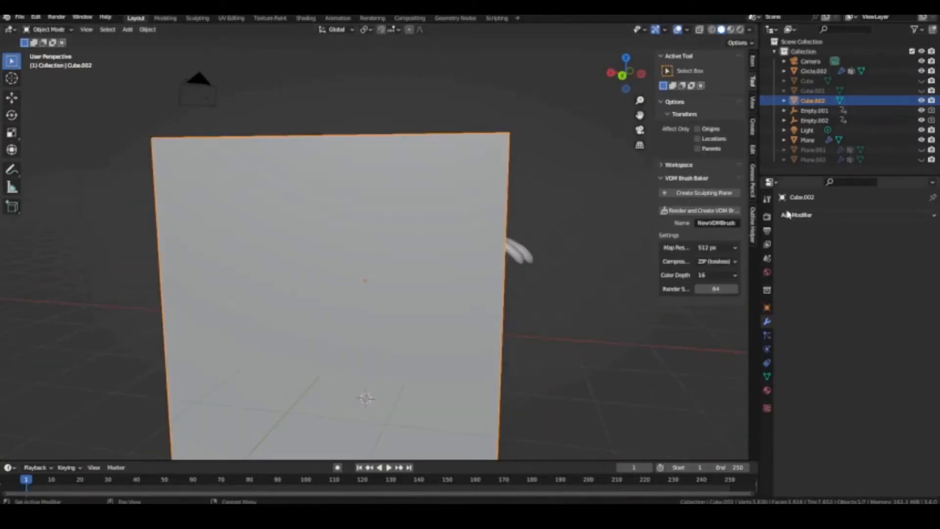
{"action": "left_click", "coordinate": [788, 214]}
{"action": "left_click", "coordinate": [869, 292]}
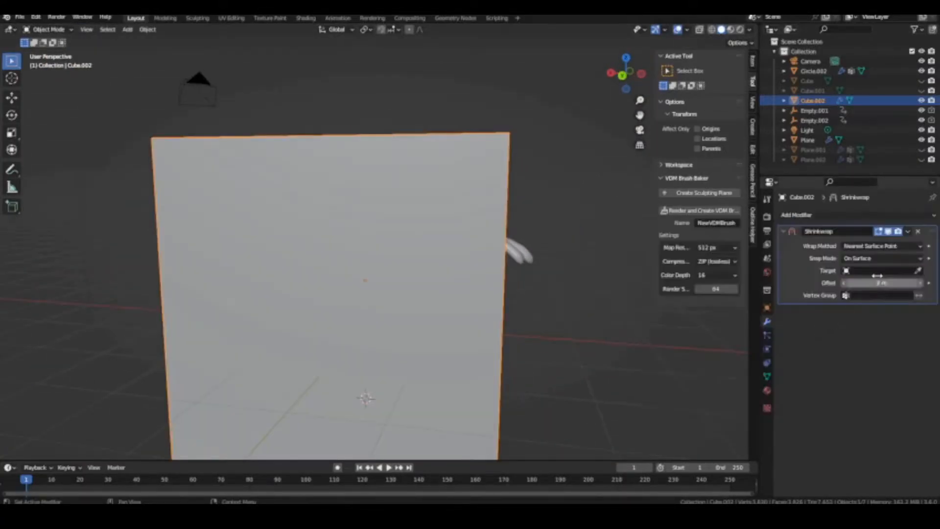
{"action": "left_click", "coordinate": [530, 250]}
{"action": "middle_click_drag", "start_coordinate": [530, 251], "coordinate": [494, 258]}
{"action": "left_click", "coordinate": [908, 232]}
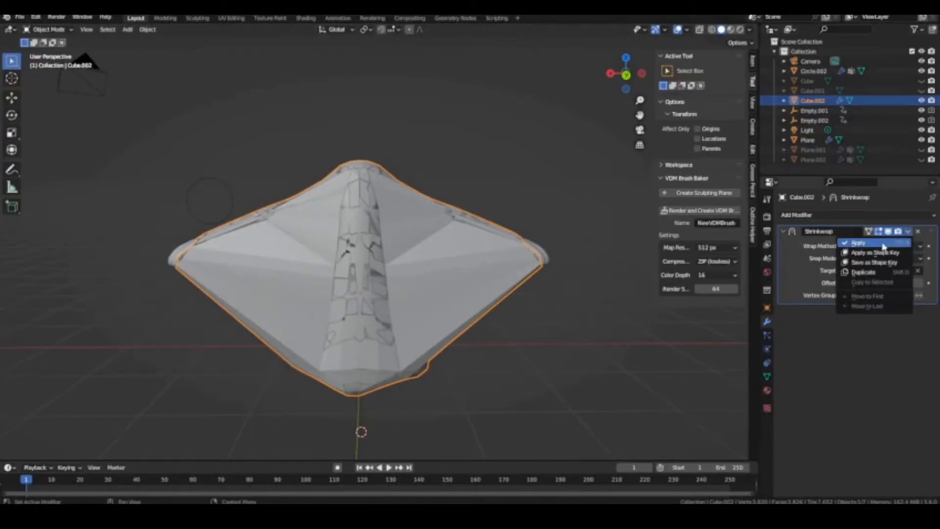
{"action": "left_click", "coordinate": [882, 244]}
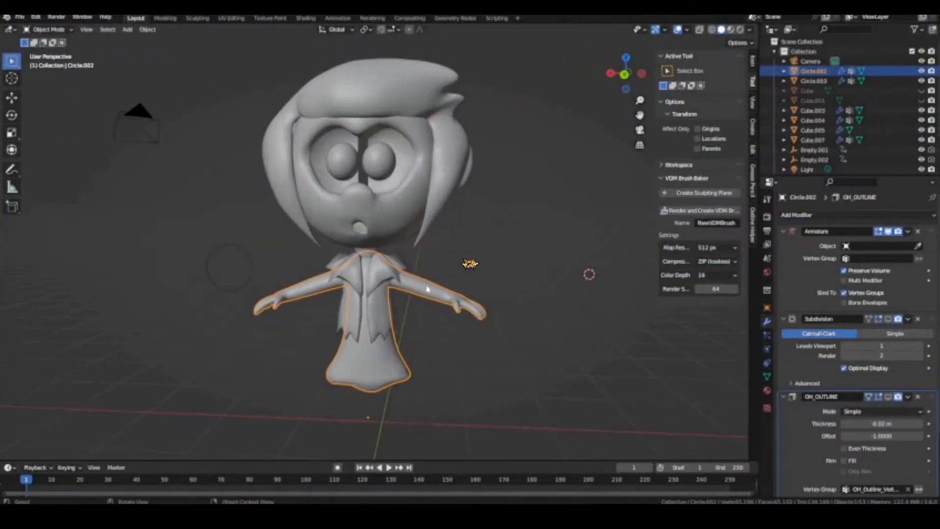
Add a Human (Meta-Rig) armature to the character, scale it up and reposition it along Z
{"action": "left_click_drag", "start_coordinate": [451, 346], "coordinate": [323, 124]}
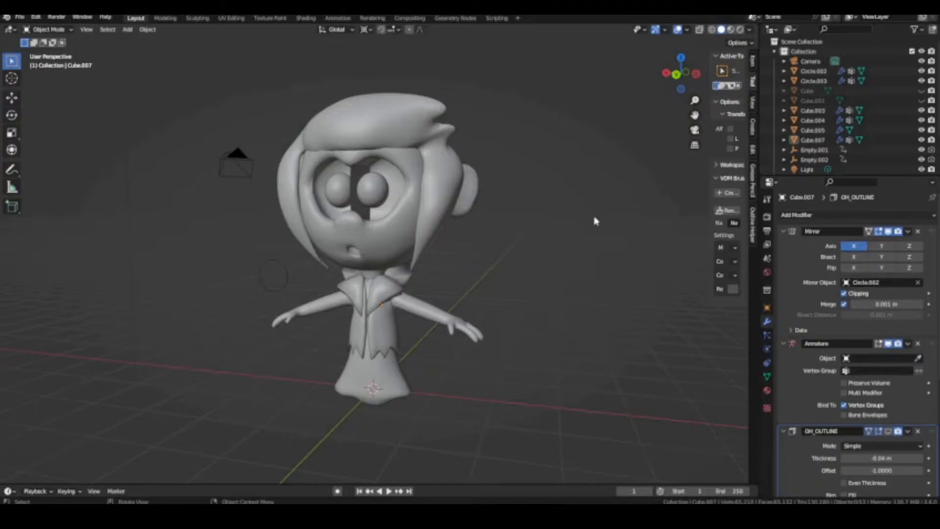
{"action": "key", "text": "shift+a"}
{"action": "mouse_move", "coordinate": [602, 293]}
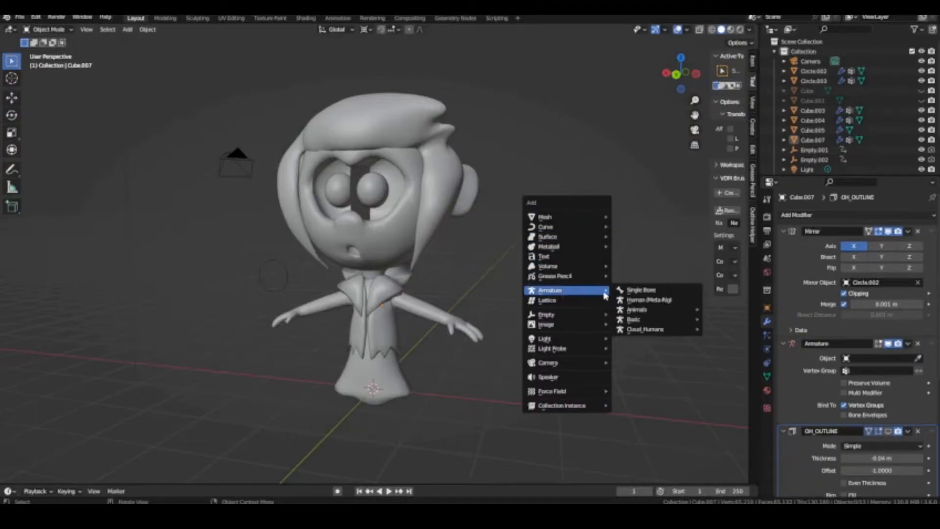
{"action": "left_click", "coordinate": [638, 300]}
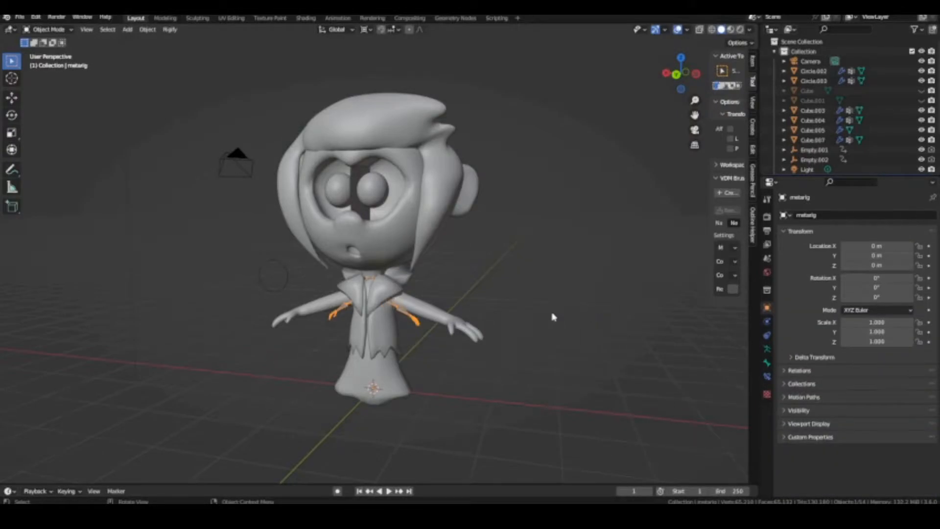
{"action": "middle_click_drag", "start_coordinate": [553, 317], "coordinate": [557, 319]}
{"action": "key", "text": "s"}
{"action": "left_click", "coordinate": [705, 325]}
{"action": "key", "text": "g"}
{"action": "key", "text": "z"}
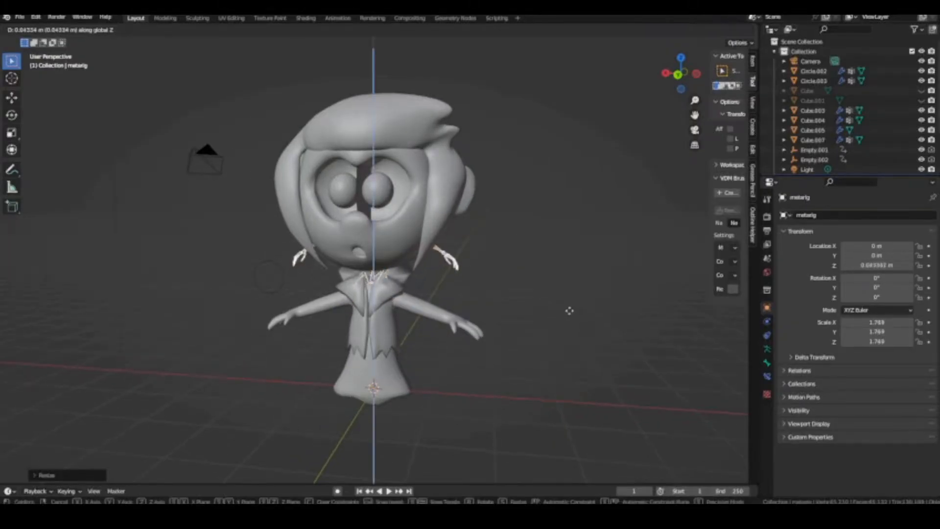
{"action": "left_click", "coordinate": [563, 393]}
Enlarge the meta-rig to a scale of about 2.9 and lower it along Z to match the character's arms
{"action": "key", "text": "s"}
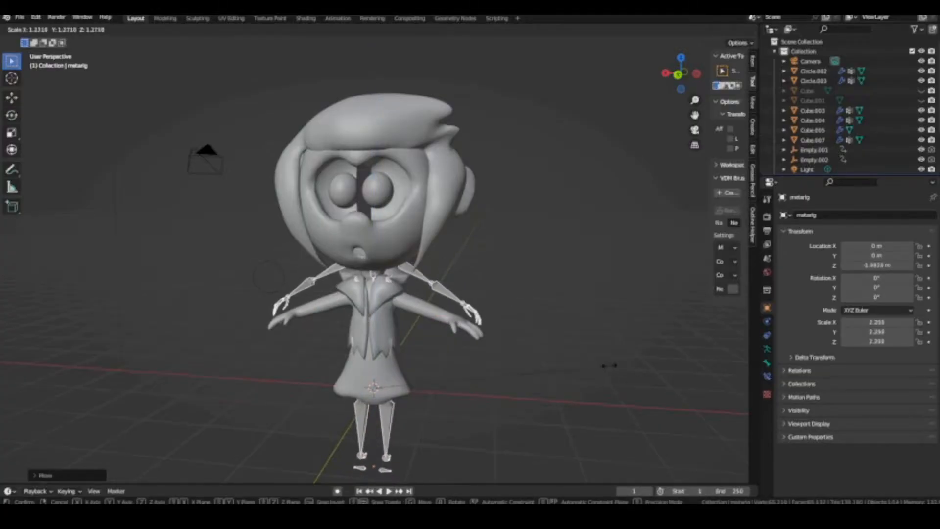
{"action": "left_click", "coordinate": [607, 364]}
{"action": "middle_click_drag", "start_coordinate": [536, 351], "coordinate": [537, 330]}
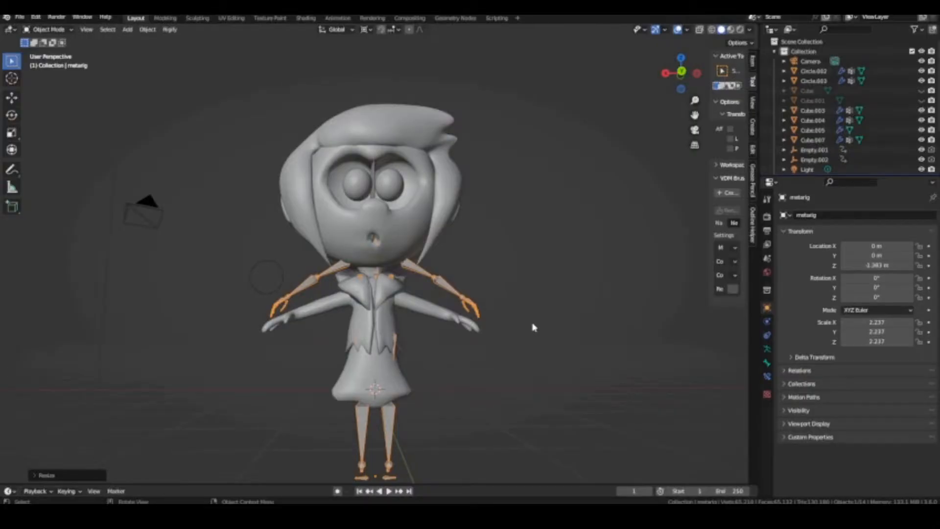
{"action": "key", "text": "s"}
{"action": "left_click", "coordinate": [582, 325]}
{"action": "key", "text": "g"}
{"action": "key", "text": "z"}
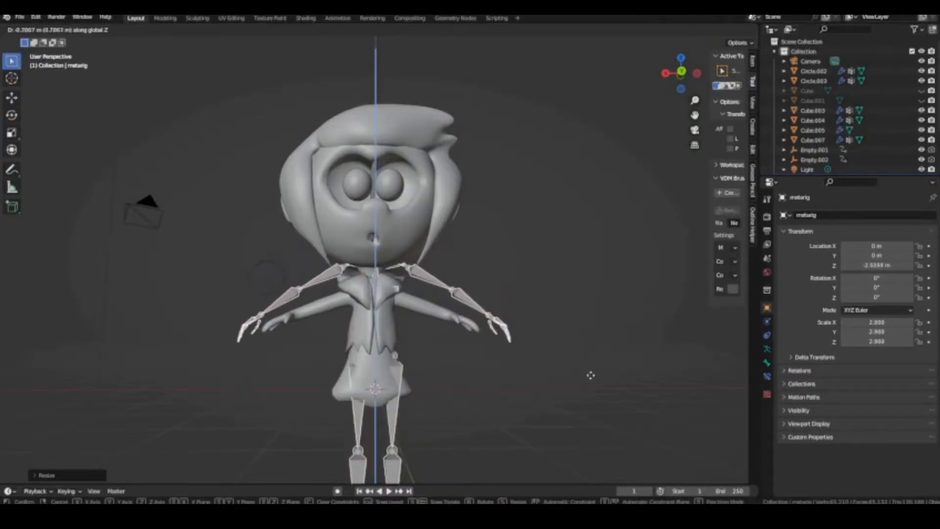
{"action": "left_click", "coordinate": [595, 388]}
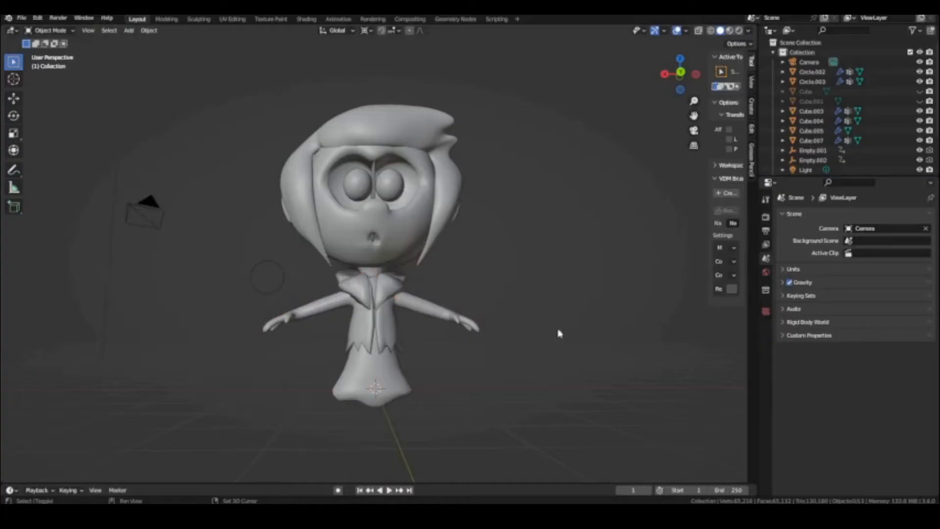
Add a single-bone armature at the base of the body, scale it and adjust its height along Z
{"action": "key", "text": "shift+a"}
{"action": "left_click", "coordinate": [507, 276]}
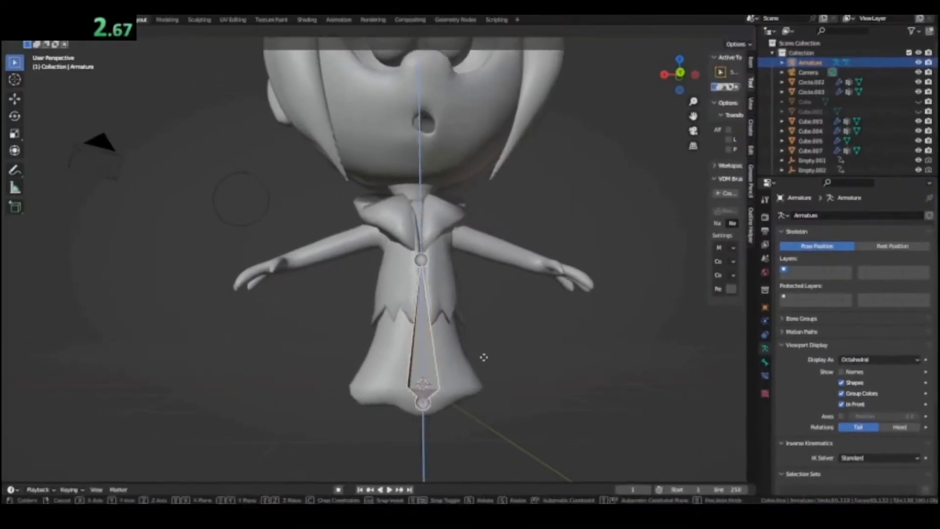
{"action": "key", "text": "s"}
{"action": "left_click", "coordinate": [483, 358]}
{"action": "middle_click_drag", "start_coordinate": [483, 357], "coordinate": [416, 343]}
{"action": "left_click", "coordinate": [366, 31]}
{"action": "left_click", "coordinate": [383, 68]}
{"action": "key", "text": "g"}
{"action": "key", "text": "z"}
{"action": "left_click", "coordinate": [429, 340]}
Extrude a bone upward along Z through the torso and subdivide it into spine bones
{"action": "key", "text": "Tab"}
{"action": "left_click", "coordinate": [388, 361]}
{"action": "key", "text": "e"}
{"action": "key", "text": "z"}
{"action": "left_click", "coordinate": [387, 225]}
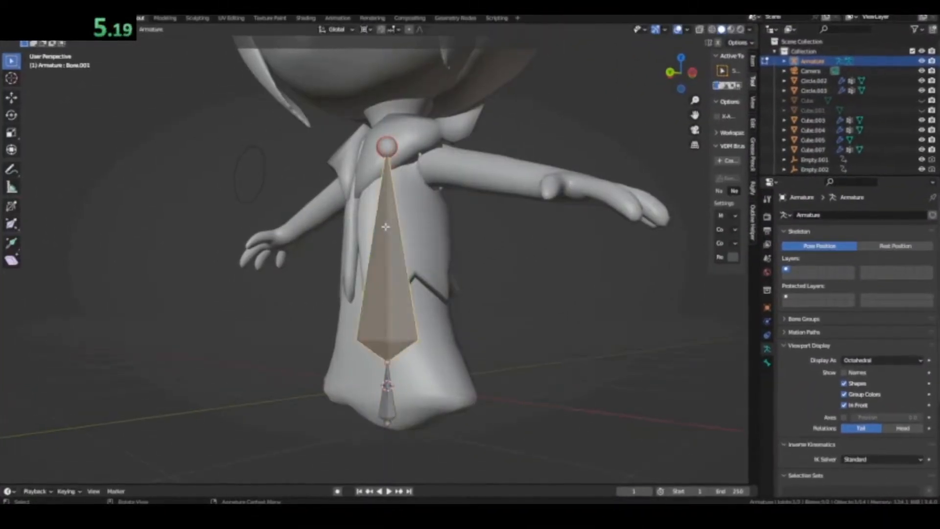
{"action": "right_click", "coordinate": [386, 225]}
{"action": "left_click", "coordinate": [396, 232]}
Reposition the bone chain and shift the spine joints along Y to follow the inside of the torso
{"action": "key", "text": "a"}
{"action": "key", "text": "g"}
{"action": "mouse_move", "coordinate": [489, 294]}
{"action": "middle_mouse_down"}
{"action": "mouse_move", "coordinate": [391, 294]}
{"action": "mouse_move", "coordinate": [495, 301]}
{"action": "middle_mouse_up"}
{"action": "key", "text": "Tab"}
{"action": "key", "text": "Tab"}
{"action": "left_click", "coordinate": [393, 375]}
{"action": "key", "text": "g"}
{"action": "key", "text": "y"}
{"action": "left_click", "coordinate": [393, 268]}
{"action": "key", "text": "g"}
{"action": "key", "text": "y"}
Extrude a bone upward along Z from the top of the spine into the head
{"action": "left_click", "coordinate": [369, 173]}
{"action": "key", "text": "e"}
{"action": "key", "text": "z"}
{"action": "left_click", "coordinate": [388, 393]}
{"action": "left_click", "coordinate": [369, 107]}
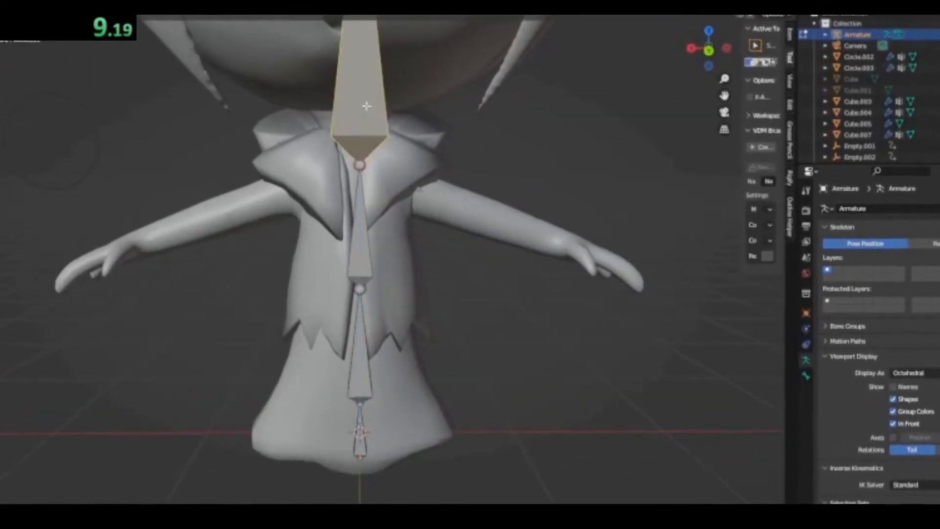
Subdivide the head bone and move the new joint along Z to separate the neck from the head
{"action": "right_click", "coordinate": [369, 108]}
{"action": "left_click", "coordinate": [379, 115]}
{"action": "middle_click_drag", "start_coordinate": [377, 115], "coordinate": [355, 176], "text": "shift"}
{"action": "left_click", "coordinate": [336, 90]}
{"action": "key", "text": "g"}
{"action": "key", "text": "z"}
Extrude a chain of shoulder, upper arm and forearm bones from the upper spine toward the hand
{"action": "key", "text": "e"}
{"action": "left_click", "coordinate": [381, 269]}
{"action": "key", "text": "e"}
{"action": "left_click", "coordinate": [473, 300]}
{"action": "key", "text": "e"}
{"action": "left_click", "coordinate": [564, 331]}
{"action": "middle_click_drag", "start_coordinate": [470, 281], "coordinate": [377, 342], "text": "shift"}
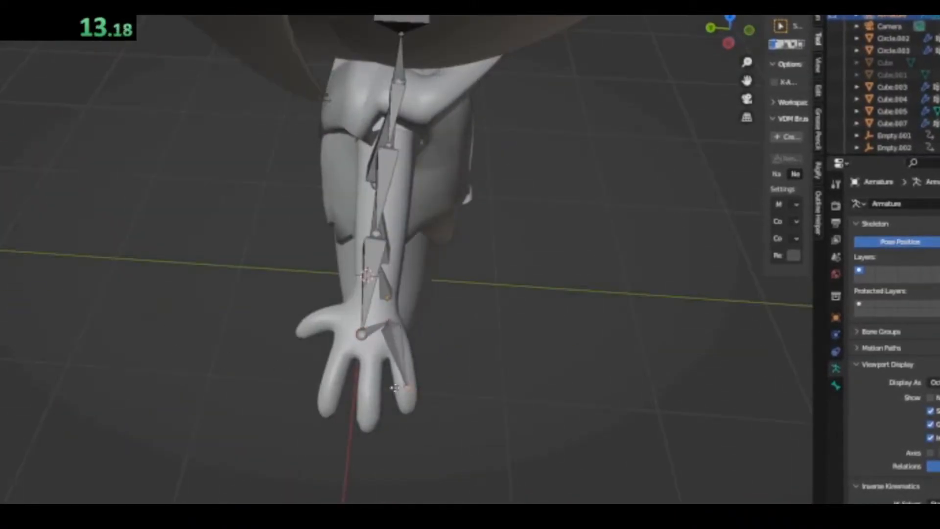
Subdivide the outer finger's bone and position a matching bone chain in the neighbouring finger
{"action": "right_click", "coordinate": [398, 363]}
{"action": "left_click", "coordinate": [406, 370]}
{"action": "middle_click_drag", "start_coordinate": [406, 372], "coordinate": [412, 373]}
{"action": "left_click", "coordinate": [410, 420]}
{"action": "key", "text": "g"}
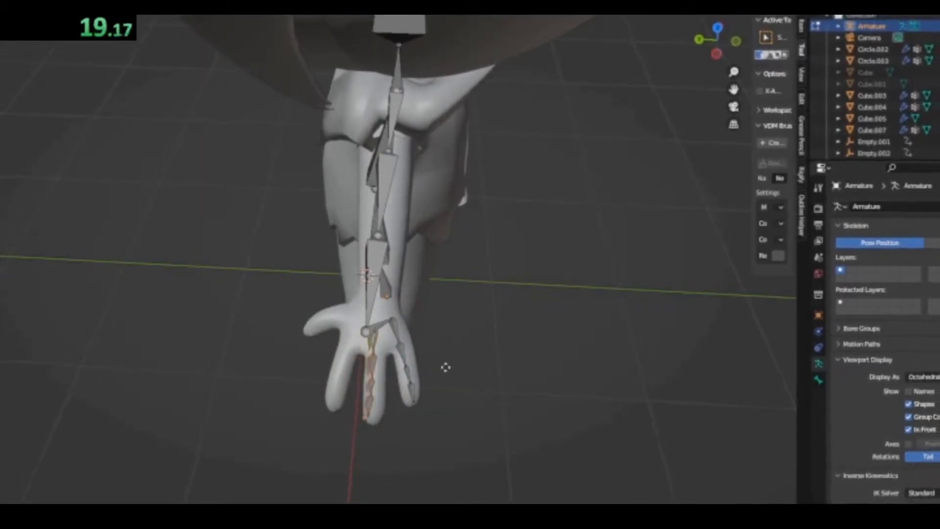
{"action": "left_click", "coordinate": [456, 379]}
Adjust the remaining finger bones so each chain lies centred inside its finger
{"action": "middle_click_drag", "start_coordinate": [461, 380], "coordinate": [484, 346]}
{"action": "scroll", "coordinate": [394, 348], "scroll_direction": "up", "scroll_amount": 2}
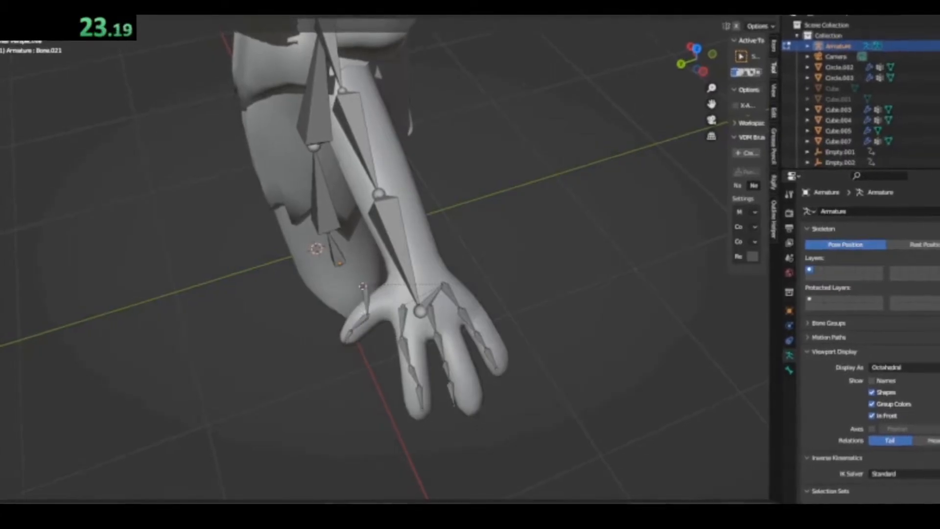
{"action": "left_click", "coordinate": [411, 335]}
{"action": "left_click", "coordinate": [420, 396]}
{"action": "key", "text": "g"}
{"action": "left_click", "coordinate": [422, 402]}
{"action": "key", "text": "r"}
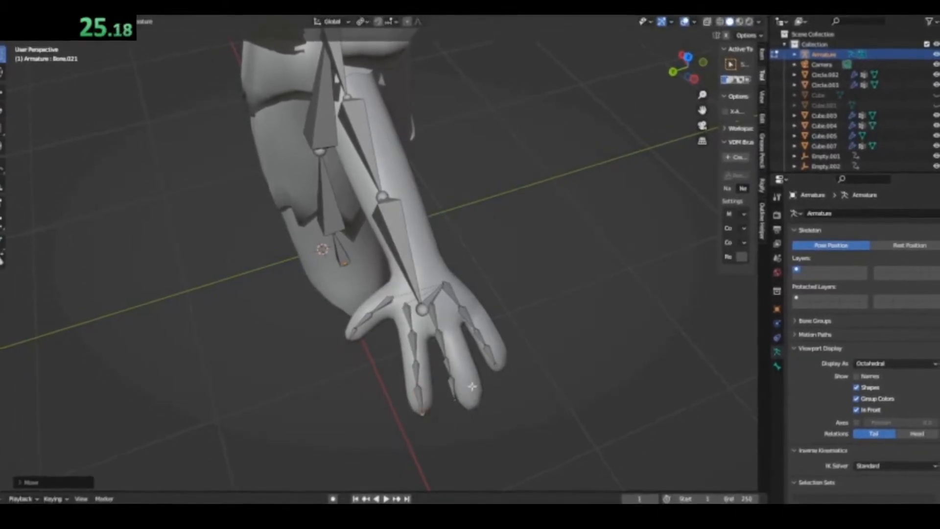
{"action": "left_click", "coordinate": [445, 326]}
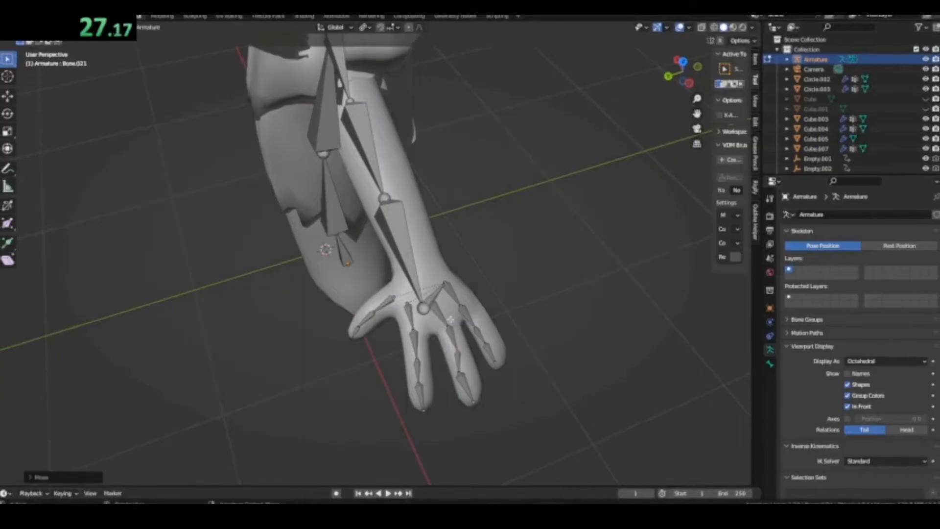
{"action": "left_click", "coordinate": [434, 306]}
Batch rename the selected armature with Find/Replace, searching for "Bone"
{"action": "scroll", "coordinate": [436, 305], "scroll_direction": "up", "scroll_amount": 1}
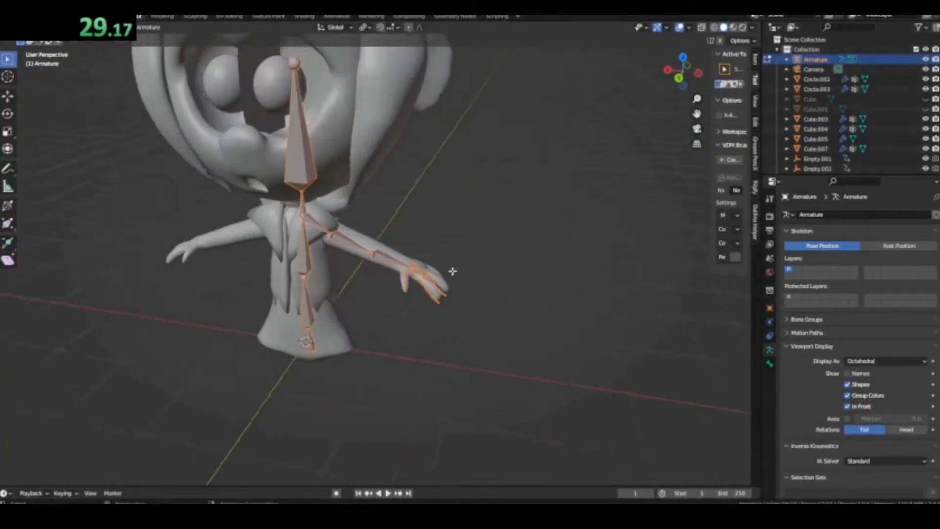
{"action": "key", "text": "ctrl+F2"}
{"action": "type", "text": "Bone"}
{"action": "left_click", "coordinate": [379, 337]}
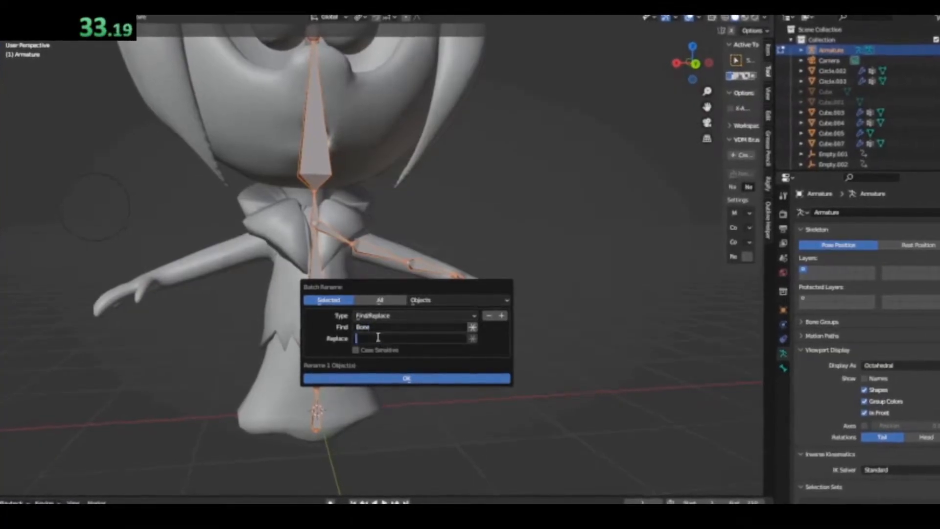
{"action": "left_click", "coordinate": [378, 380]}
{"action": "right_click", "coordinate": [351, 345]}
{"action": "left_click", "coordinate": [343, 404]}
Select the central spine, neck and head bones and batch rename them with Find/Replace
{"action": "left_click", "coordinate": [317, 269]}
{"action": "left_click", "coordinate": [321, 216], "text": "shift"}
{"action": "middle_click_drag", "start_coordinate": [322, 216], "coordinate": [325, 232], "text": "shift"}
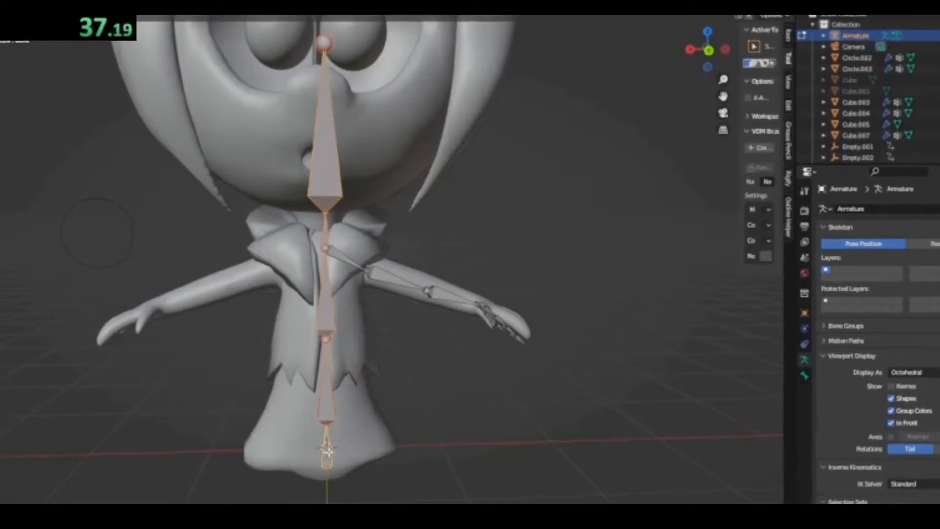
{"action": "key", "text": "ctrl+F2"}
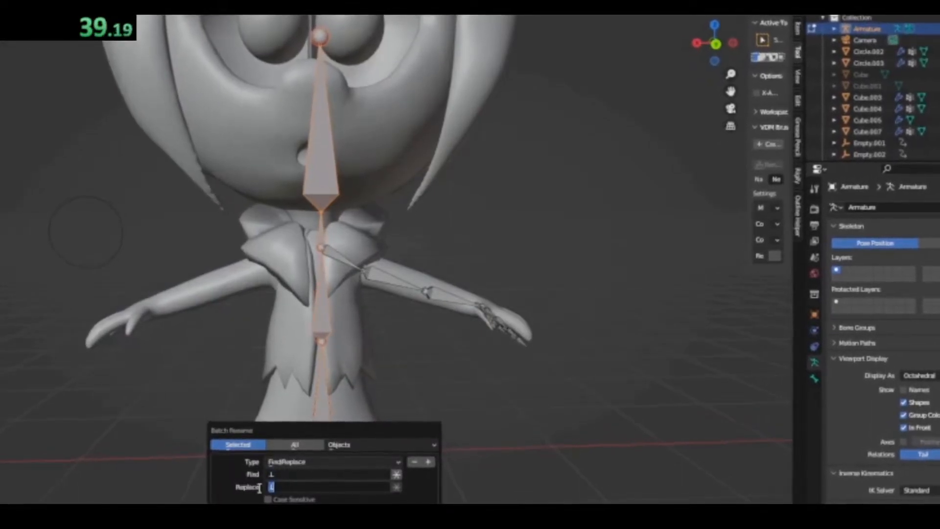
{"action": "key", "text": "Return"}
{"action": "key", "text": "ctrl+F2"}
{"action": "left_click", "coordinate": [340, 446]}
{"action": "left_click", "coordinate": [339, 236]}
{"action": "key", "text": "Return"}
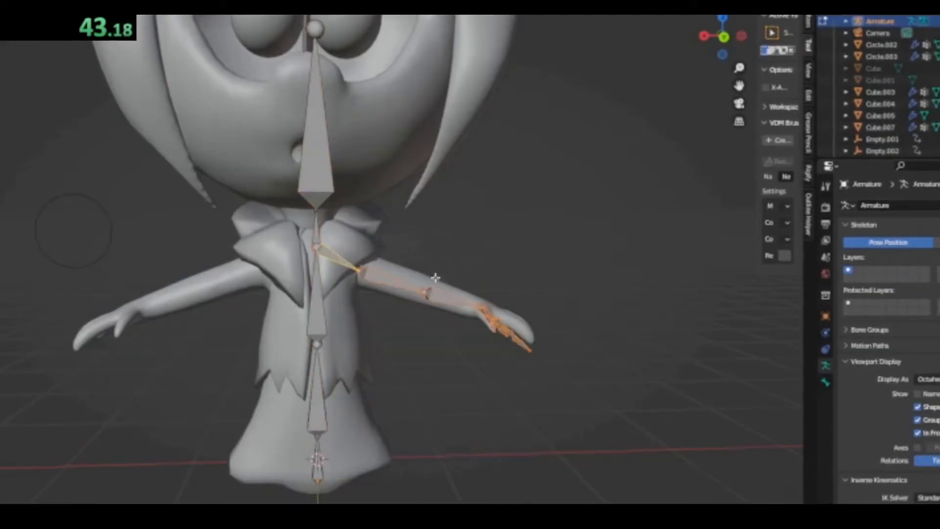
Batch rename the selected arm and finger bones with Find/Replace, replacing "Bone" with ".L"
{"action": "key", "text": "ctrl+F2"}
{"action": "left_click", "coordinate": [424, 356]}
{"action": "type", "text": "Bone"}
{"action": "left_click", "coordinate": [422, 365]}
{"action": "type", "text": ".L"}
{"action": "key", "text": "Return"}
{"action": "left_click", "coordinate": [397, 410]}
Duplicate the lowest spine bone and position and angle a two-bone chain at one side of the dress hem
{"action": "right_click", "coordinate": [319, 380]}
{"action": "left_click", "coordinate": [318, 380]}
{"action": "scroll", "coordinate": [384, 384], "scroll_direction": "up", "scroll_amount": 3}
{"action": "middle_click_drag", "start_coordinate": [339, 374], "coordinate": [318, 289]}
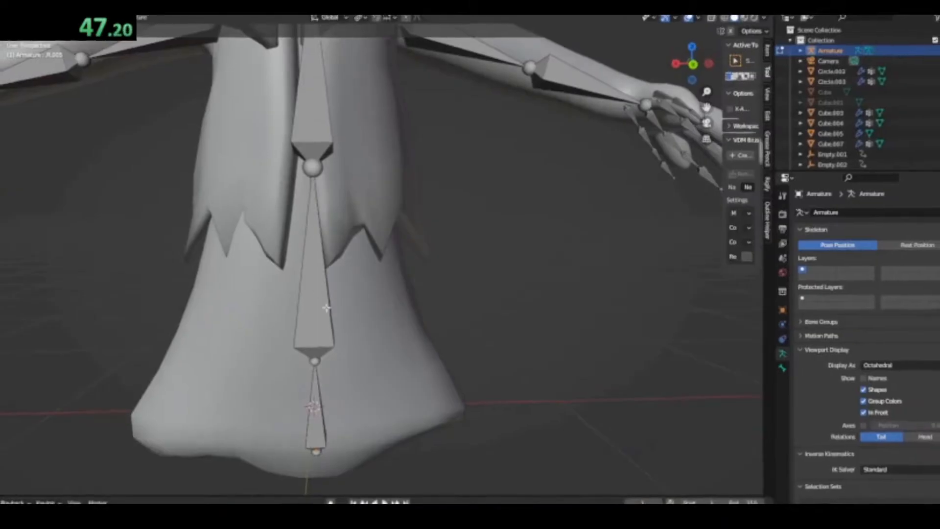
{"action": "scroll", "coordinate": [319, 289], "scroll_direction": "down", "scroll_amount": 2}
{"action": "left_click", "coordinate": [337, 367]}
{"action": "key", "text": "shift+d"}
{"action": "key", "text": "g"}
{"action": "left_click", "coordinate": [438, 366]}
{"action": "key", "text": "r"}
{"action": "left_click", "coordinate": [449, 367]}
{"action": "left_click", "coordinate": [426, 364]}
{"action": "right_click", "coordinate": [425, 363]}
{"action": "left_click", "coordinate": [395, 292]}
{"action": "right_click", "coordinate": [395, 291]}
{"action": "key", "text": "Escape"}
Duplicate the hem bone chain to the middle and the opposite side of the dress, angling each copy to follow the cloth
{"action": "left_click", "coordinate": [408, 348]}
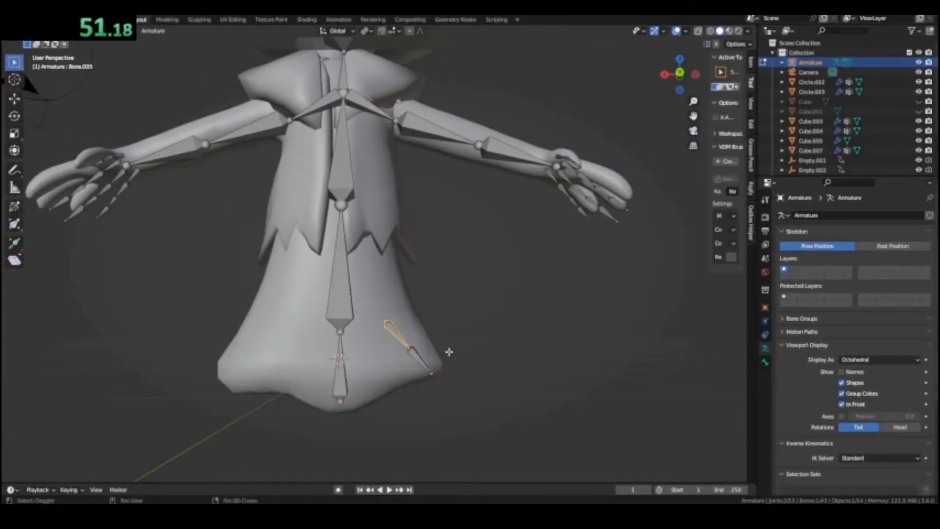
{"action": "key", "text": "shift+d"}
{"action": "left_click", "coordinate": [373, 362]}
{"action": "key", "text": "r"}
{"action": "left_click", "coordinate": [384, 399]}
{"action": "key", "text": "shift+d"}
{"action": "left_click", "coordinate": [302, 386]}
{"action": "left_click", "coordinate": [272, 388]}
{"action": "key", "text": "g"}
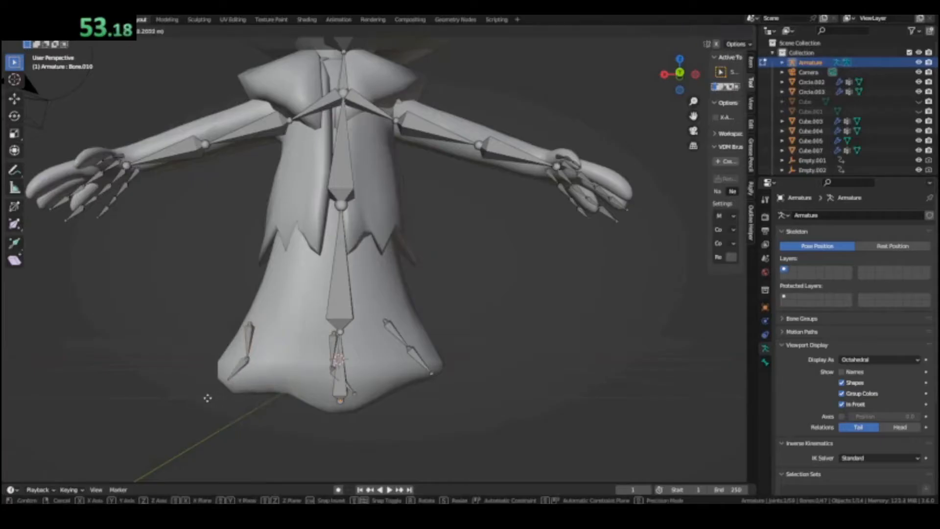
{"action": "middle_click_drag", "start_coordinate": [290, 328], "coordinate": [400, 354]}
{"action": "scroll", "coordinate": [400, 354], "scroll_direction": "up", "scroll_amount": 2}
Parent the body mesh to the armature using Armature Deform With Automatic Weights
{"action": "key", "text": "Tab"}
{"action": "scroll", "coordinate": [388, 366], "scroll_direction": "down", "scroll_amount": 5}
{"action": "scroll", "coordinate": [415, 348], "scroll_direction": "up", "scroll_amount": 2}
{"action": "left_click", "coordinate": [422, 357]}
{"action": "left_click", "coordinate": [419, 369], "text": "shift"}
{"action": "key", "text": "ctrl+p"}
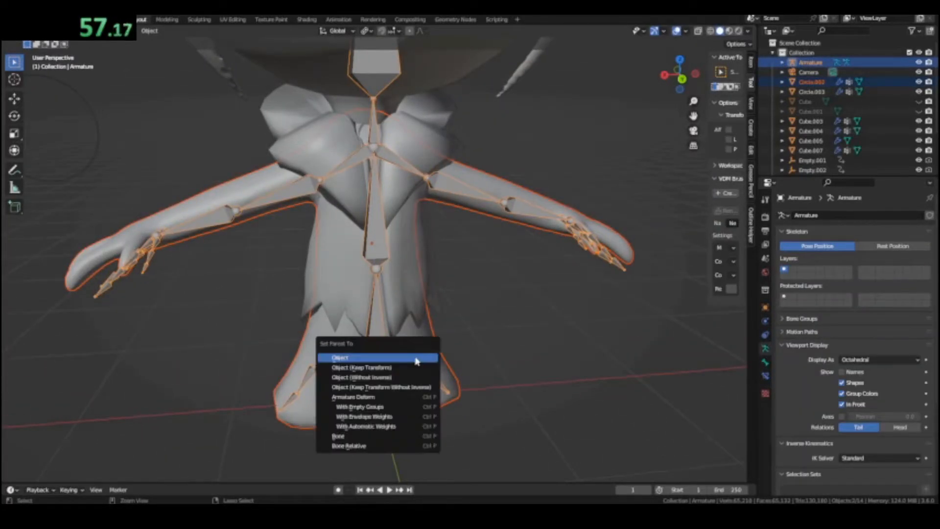
{"action": "left_click", "coordinate": [382, 426]}
Test the mesh deformation in Pose Mode by rotating a side hem bone, the upper arm bone and the forearm bone
{"action": "key", "text": "Tab"}
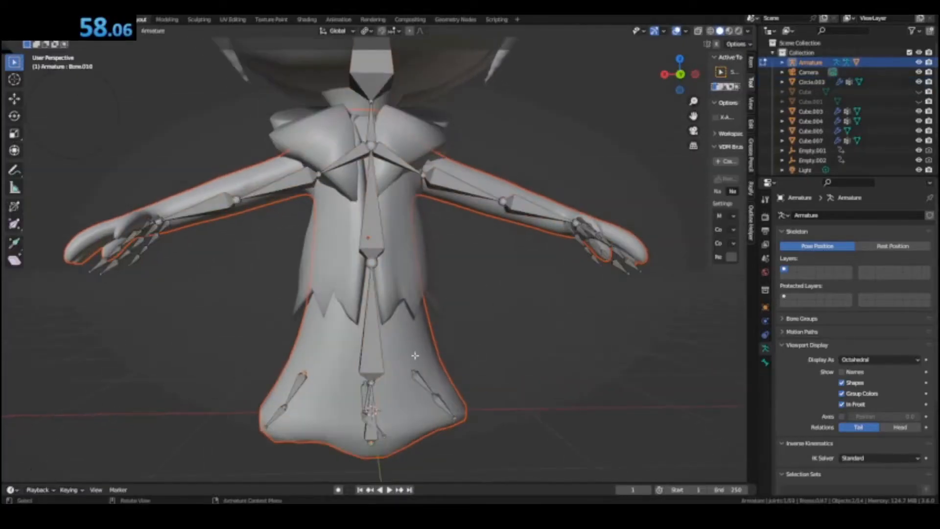
{"action": "left_click", "coordinate": [427, 389]}
{"action": "left_click", "coordinate": [425, 386]}
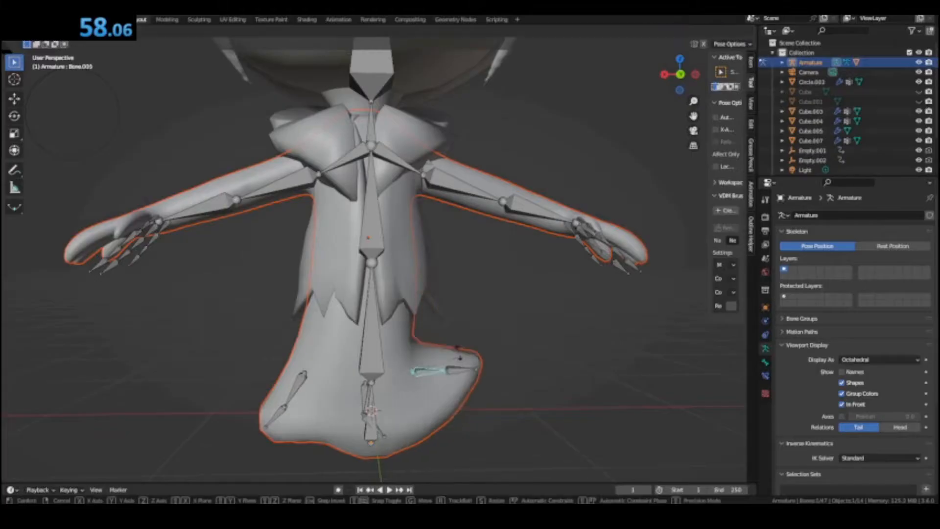
{"action": "left_click", "coordinate": [484, 198]}
{"action": "key", "text": "r"}
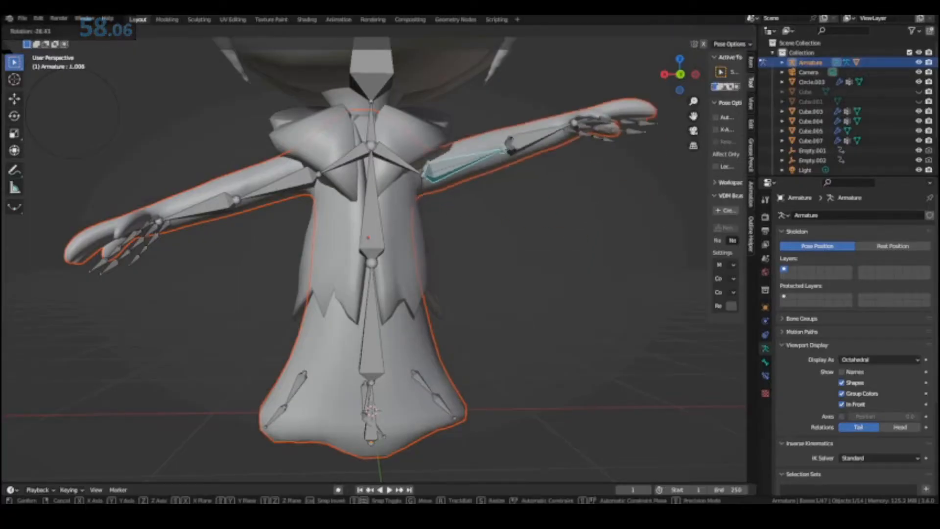
{"action": "left_click", "coordinate": [519, 192]}
{"action": "key", "text": "r"}
{"action": "right_click", "coordinate": [531, 237]}
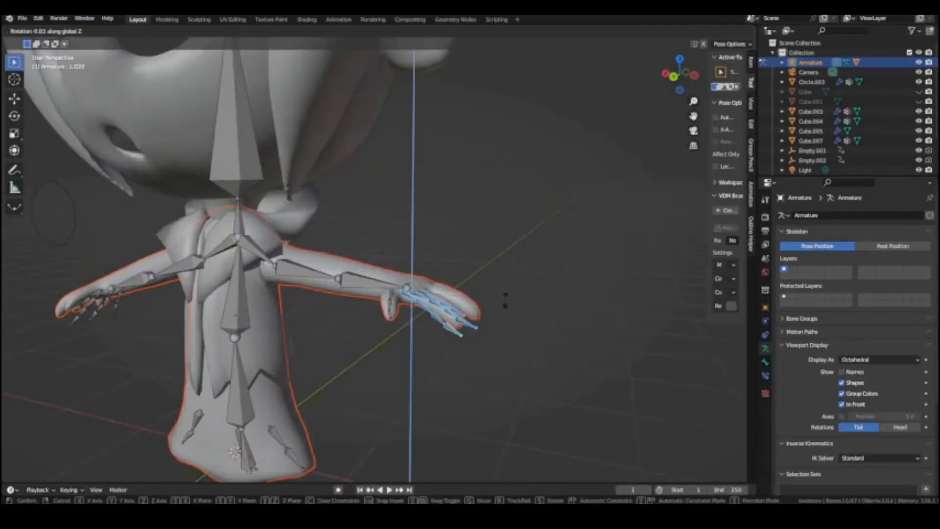
Test curling the finger bones about their local X axis, then trackball-rotate all the armature's bones together
{"action": "key", "text": "x"}
{"action": "key", "text": "x"}
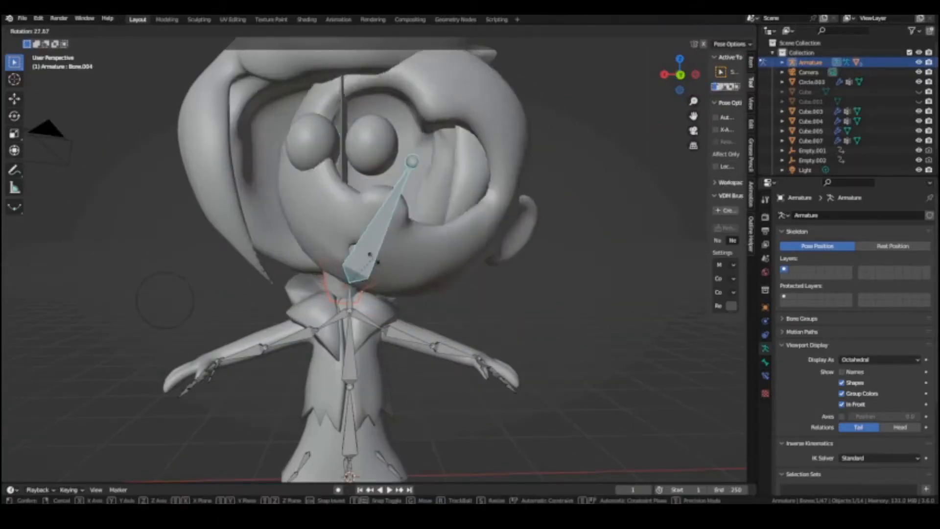
{"action": "right_click", "coordinate": [370, 255]}
{"action": "scroll", "coordinate": [358, 254], "scroll_direction": "down", "scroll_amount": 4}
{"action": "left_click_drag", "start_coordinate": [531, 98], "coordinate": [227, 441]}
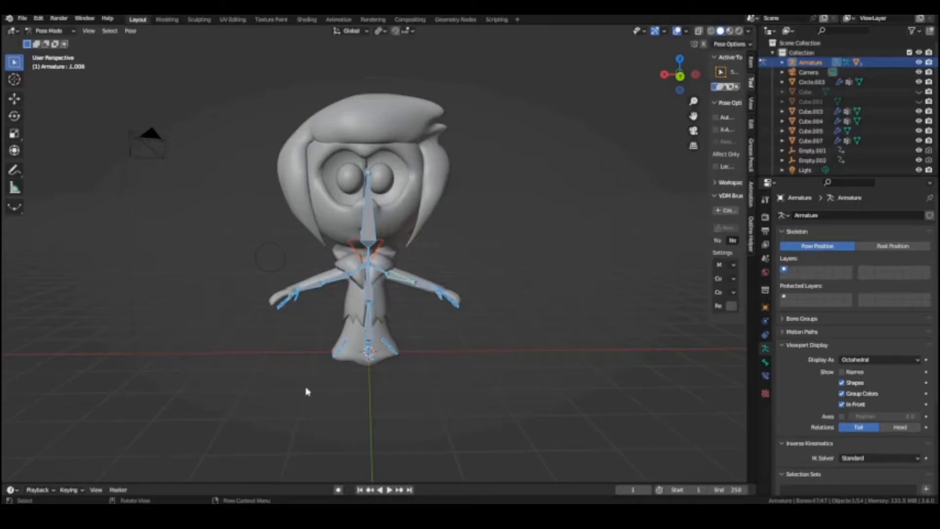
{"action": "key", "text": "r"}
{"action": "key", "text": "r"}
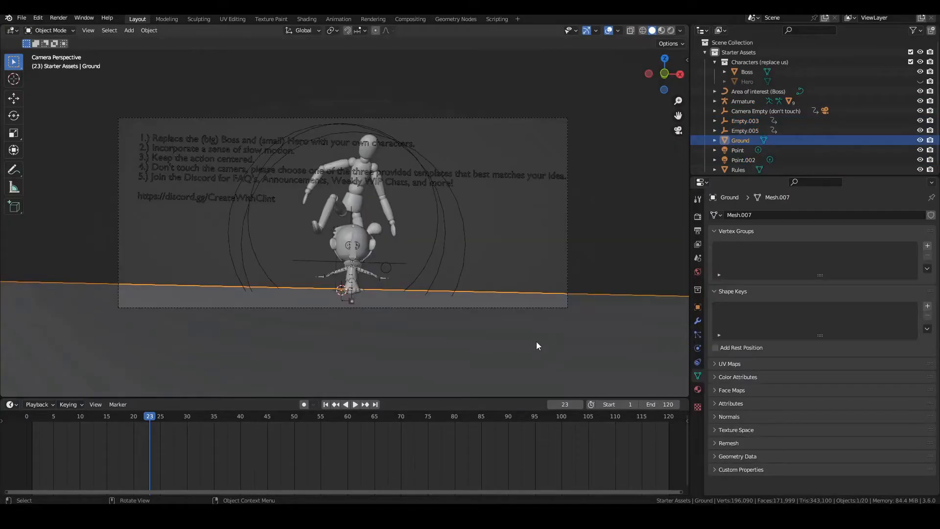
Move the custom character's rig along the global Y axis into the small hero's place in the boss fight scene
{"action": "key", "text": "x"}
{"action": "left_click", "coordinate": [535, 340]}
Add a cube, scale it up greatly and lower it along Z to serve as ground beneath the characters
{"action": "key", "text": "shift+a"}
{"action": "mouse_move", "coordinate": [519, 307]}
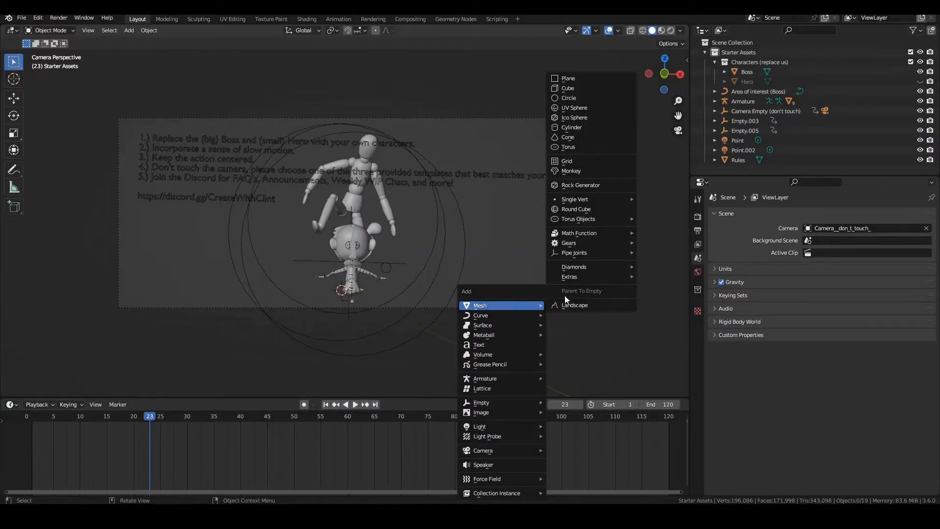
{"action": "left_click", "coordinate": [579, 89]}
{"action": "key", "text": "g"}
{"action": "key", "text": "y"}
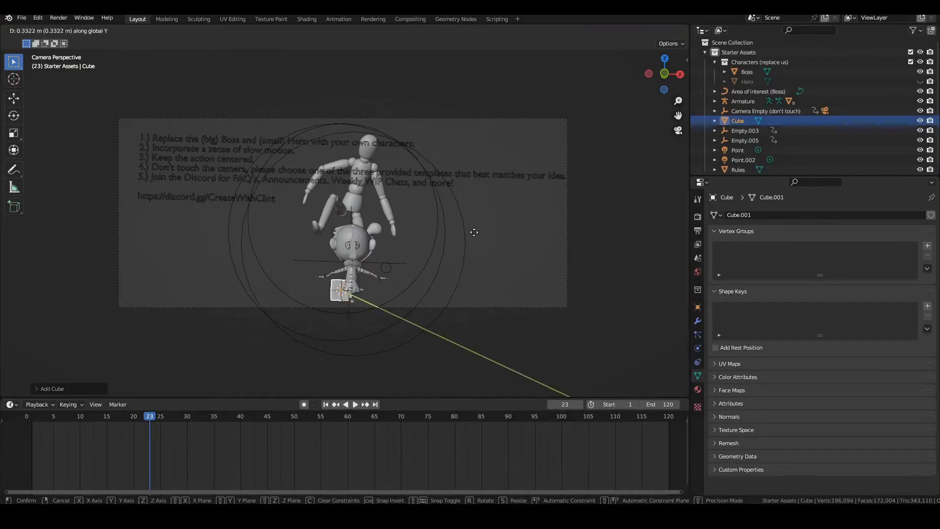
{"action": "left_click", "coordinate": [514, 179]}
{"action": "key", "text": "s"}
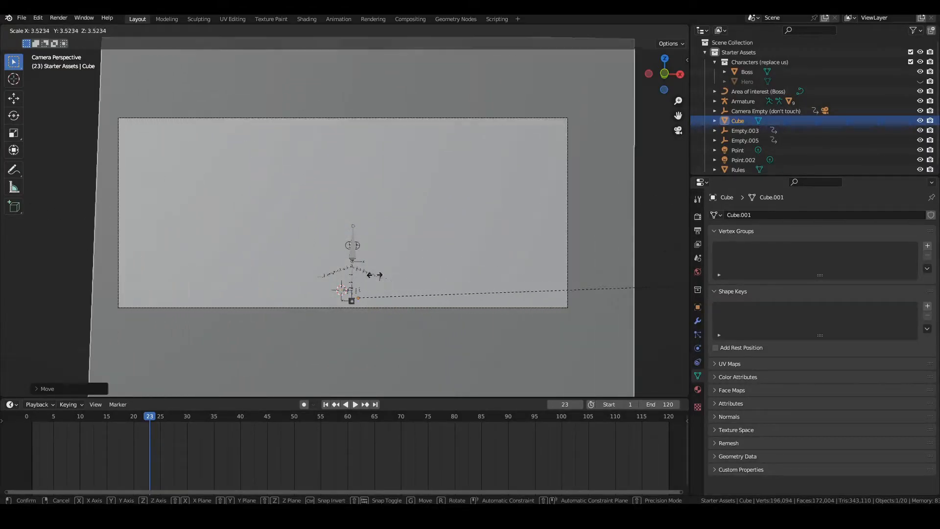
{"action": "key", "text": "z"}
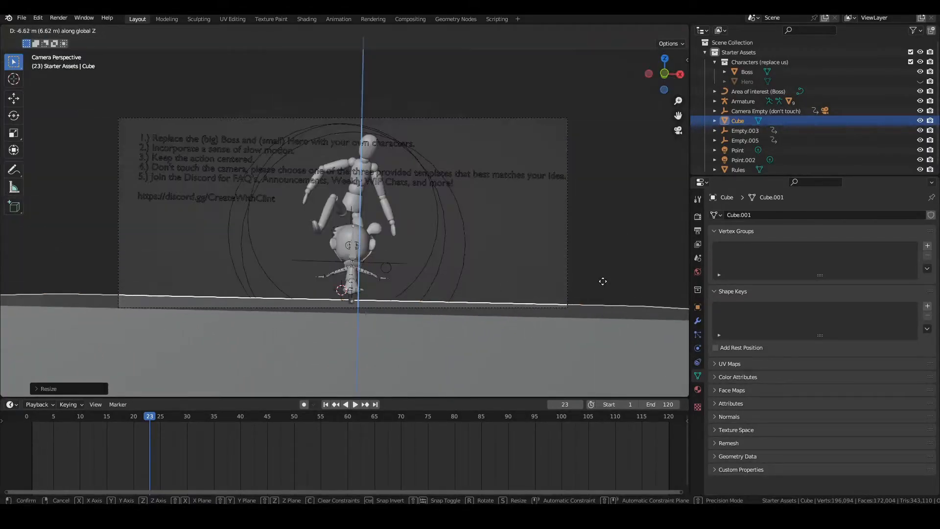
{"action": "left_click", "coordinate": [596, 277]}
Add a level 2 subdivision to the ground cube and stretch it along X into a wide, rounded mound
{"action": "key", "text": "ctrl+2"}
{"action": "key", "text": "s"}
{"action": "key", "text": "x"}
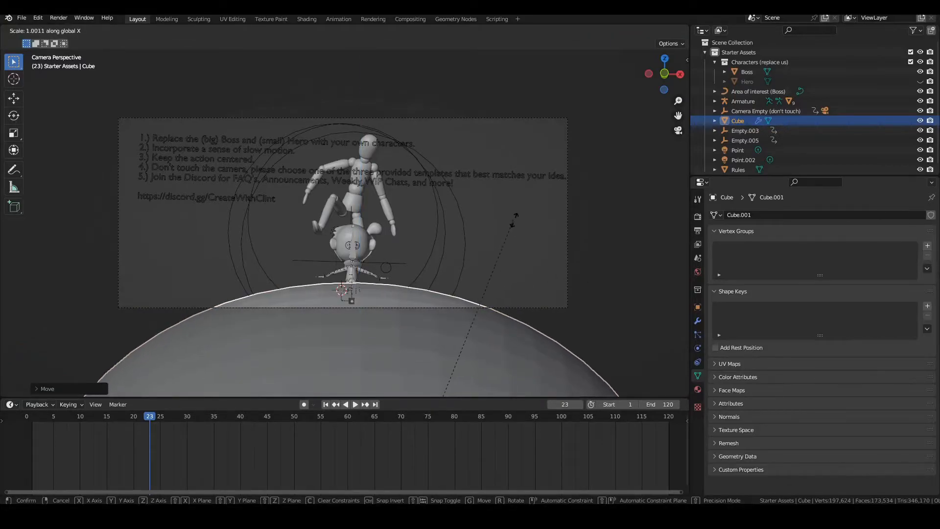
{"action": "left_click", "coordinate": [286, 229]}
{"action": "scroll", "coordinate": [346, 240], "scroll_direction": "up", "scroll_amount": 2}
Select the character's armature and try trackball-rotating its head bone in Pose Mode
{"action": "left_click", "coordinate": [359, 267]}
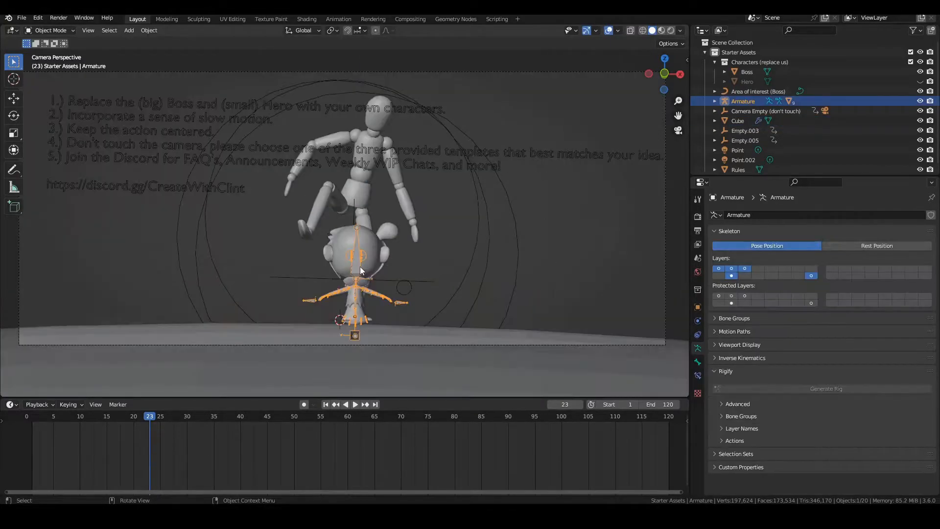
{"action": "key", "text": "r"}
{"action": "key", "text": "r"}
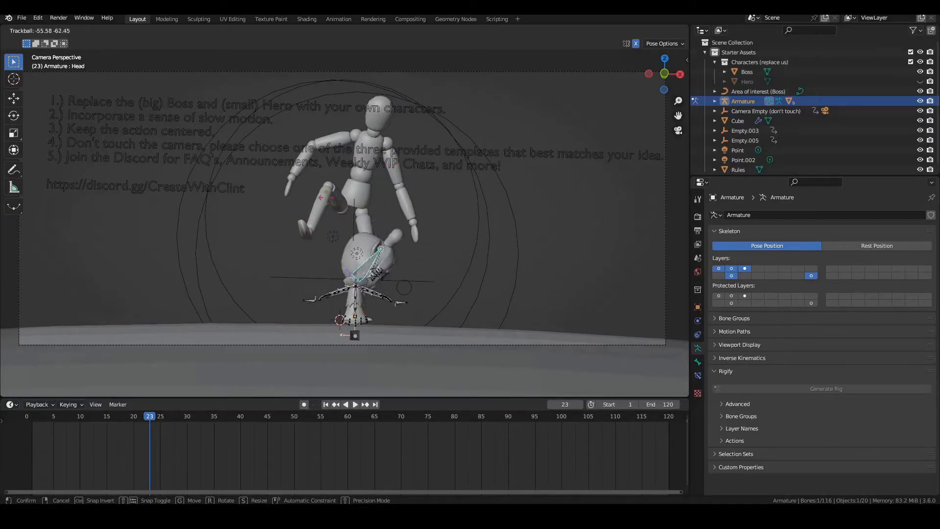
{"action": "left_click", "coordinate": [366, 253]}
{"action": "key", "text": "r"}
{"action": "left_click", "coordinate": [470, 283]}
Test the arm rig by pulling the left and right arm control bones far out from the body
{"action": "key", "text": "g"}
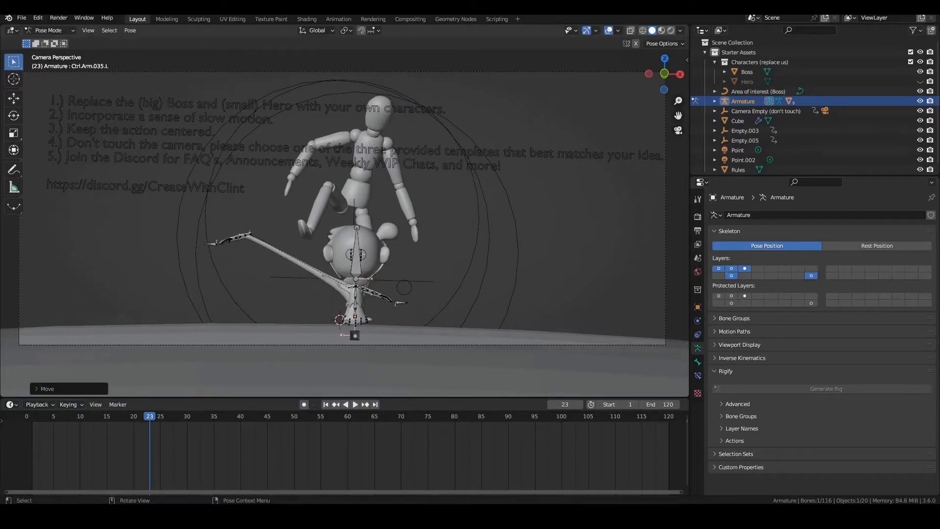
{"action": "left_click", "coordinate": [170, 245]}
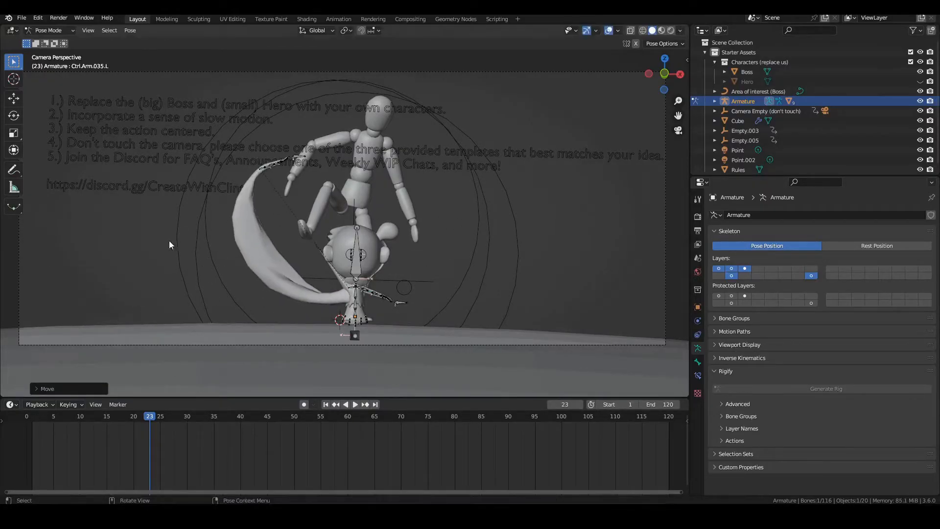
{"action": "left_click", "coordinate": [366, 291]}
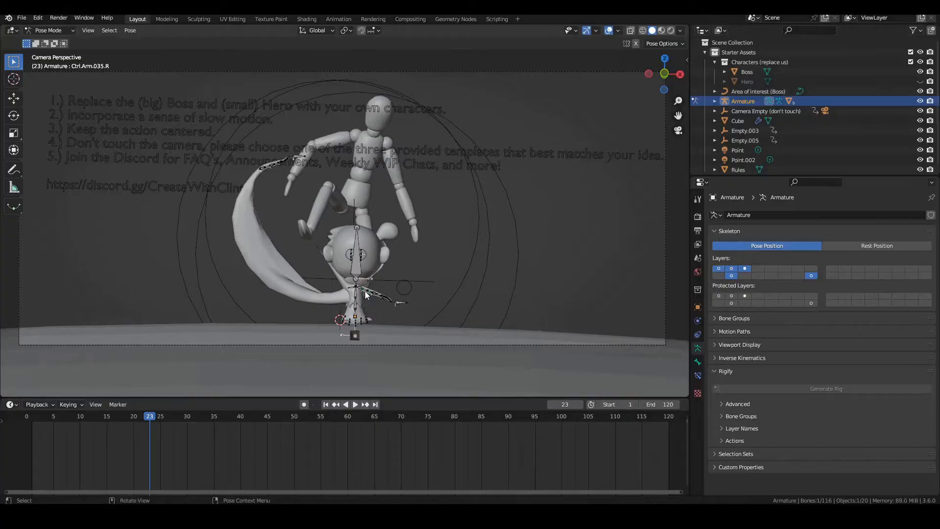
{"action": "left_click", "coordinate": [411, 316]}
{"action": "left_click", "coordinate": [440, 287]}
{"action": "key", "text": "g"}
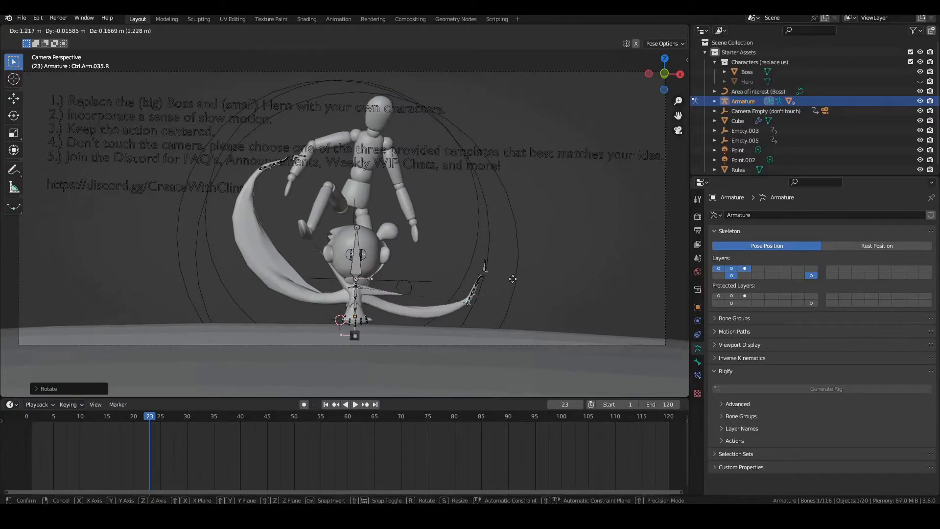
Test the facial and head bones by moving them, rotating the head and pulling it far above the body beside the boss
{"action": "left_click", "coordinate": [355, 247]}
{"action": "key", "text": "g"}
{"action": "left_click", "coordinate": [357, 250]}
{"action": "key", "text": "g"}
{"action": "left_click", "coordinate": [367, 197]}
{"action": "key", "text": "r"}
{"action": "left_click", "coordinate": [412, 279]}
{"action": "key", "text": "g"}
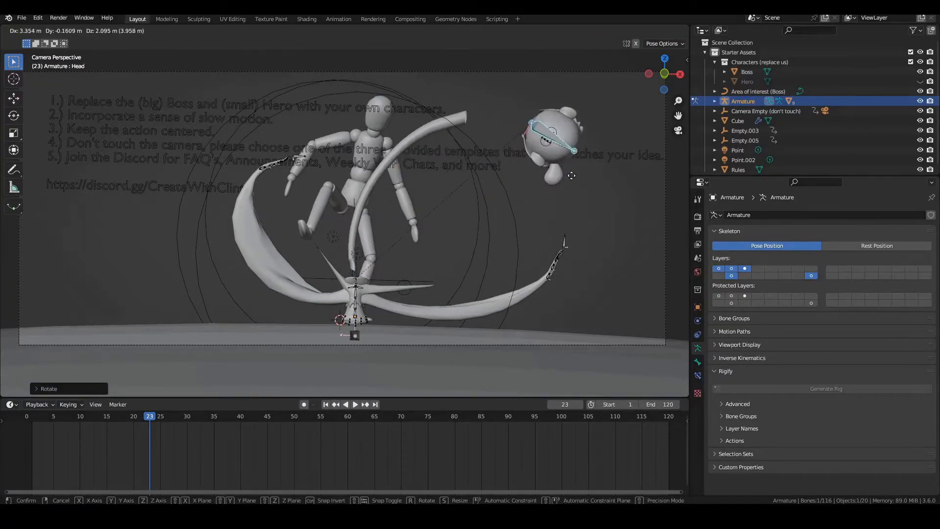
{"action": "left_click", "coordinate": [581, 175]}
{"action": "left_click", "coordinate": [356, 295]}
{"action": "key", "text": "r"}
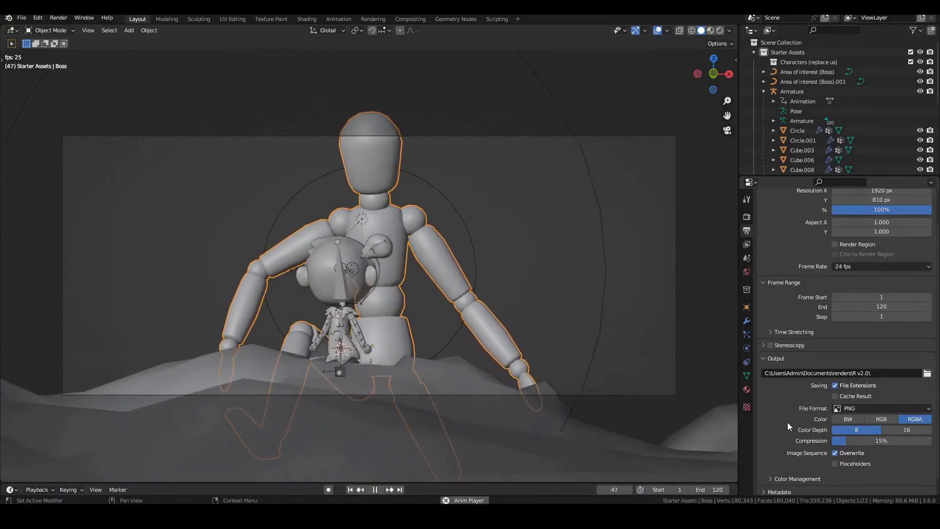
Stop the animation playback and inspect the boss mannequin's pose from several angles
{"action": "key", "text": "space"}
{"action": "middle_click_drag", "start_coordinate": [646, 257], "coordinate": [633, 262]}
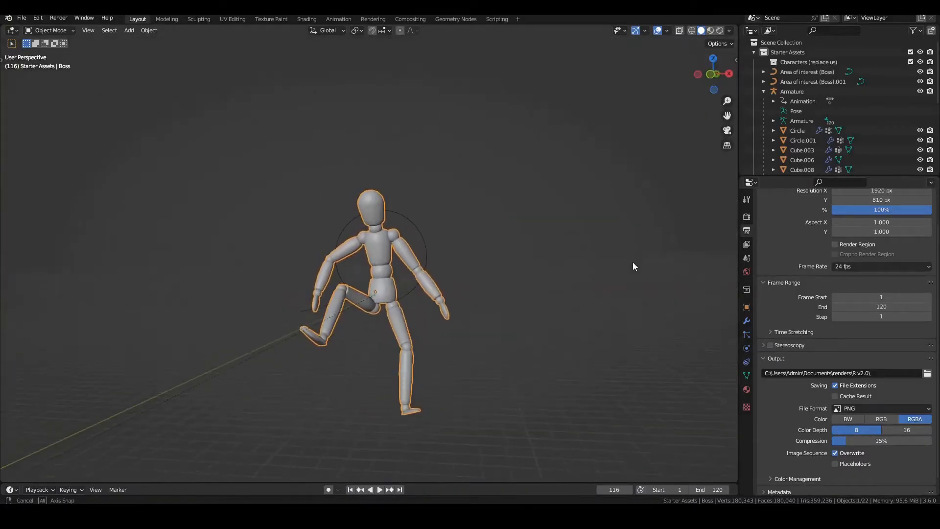
{"action": "middle_click_drag", "start_coordinate": [553, 268], "coordinate": [78, 267]}
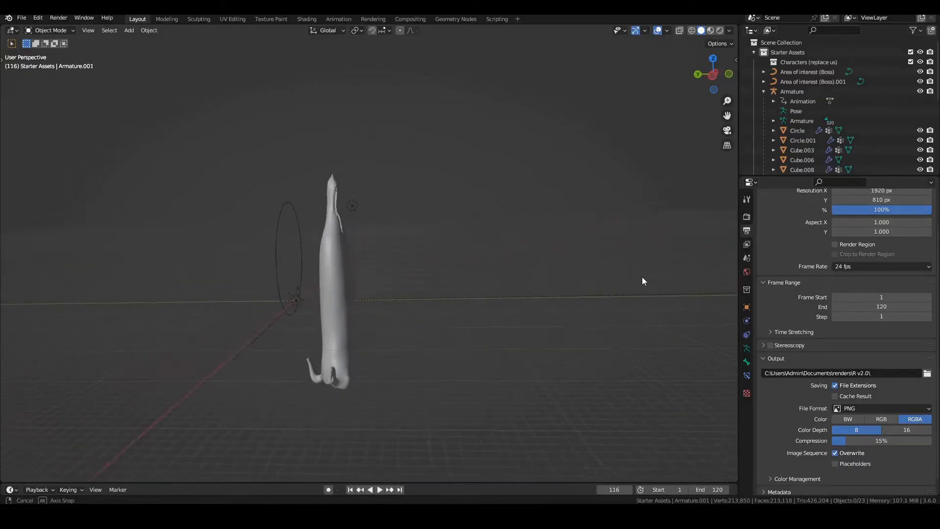
{"action": "middle_click_drag", "start_coordinate": [643, 278], "coordinate": [6, 280]}
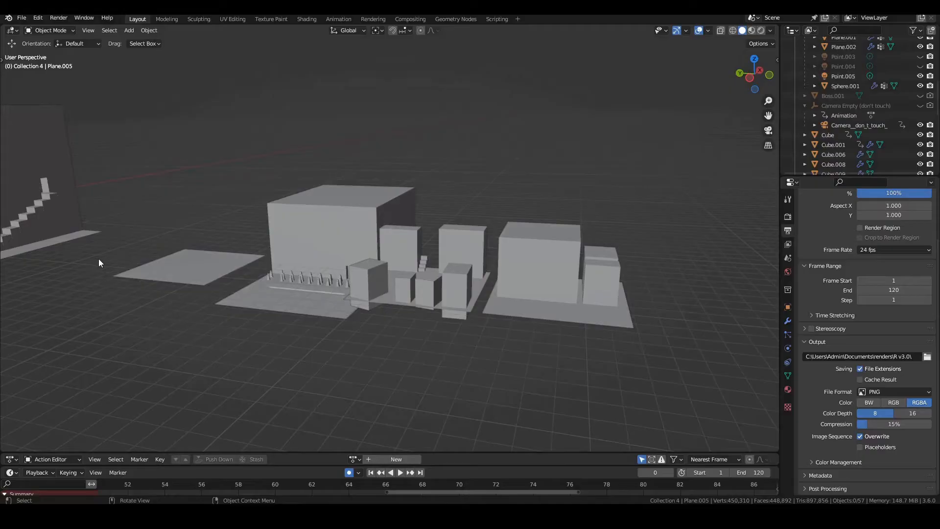
Examine the blocked-out city, its buildings, stairs and floating castle from several angles and distances
{"action": "middle_click_drag", "start_coordinate": [99, 263], "coordinate": [142, 235]}
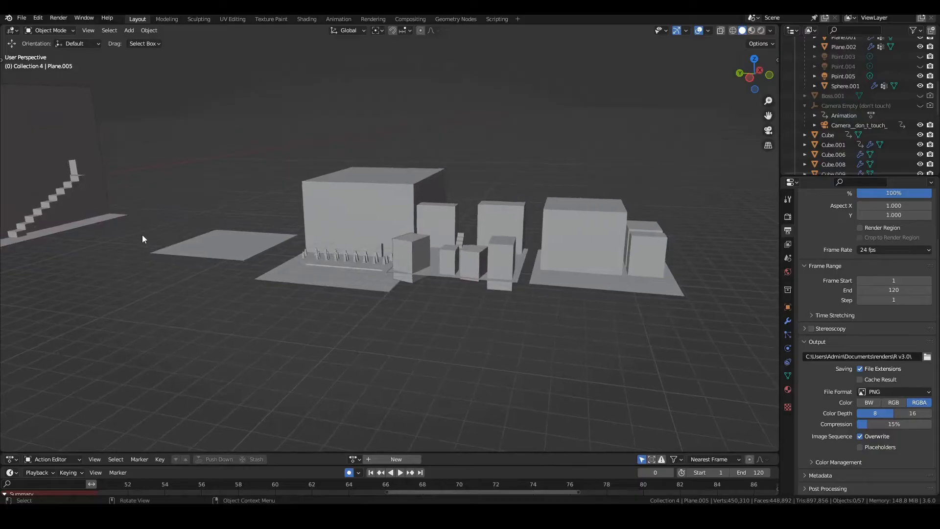
{"action": "middle_click_drag", "start_coordinate": [435, 235], "coordinate": [769, 145]}
{"action": "middle_click_drag", "start_coordinate": [686, 186], "coordinate": [537, 233]}
{"action": "scroll", "coordinate": [536, 229], "scroll_direction": "down", "scroll_amount": 2}
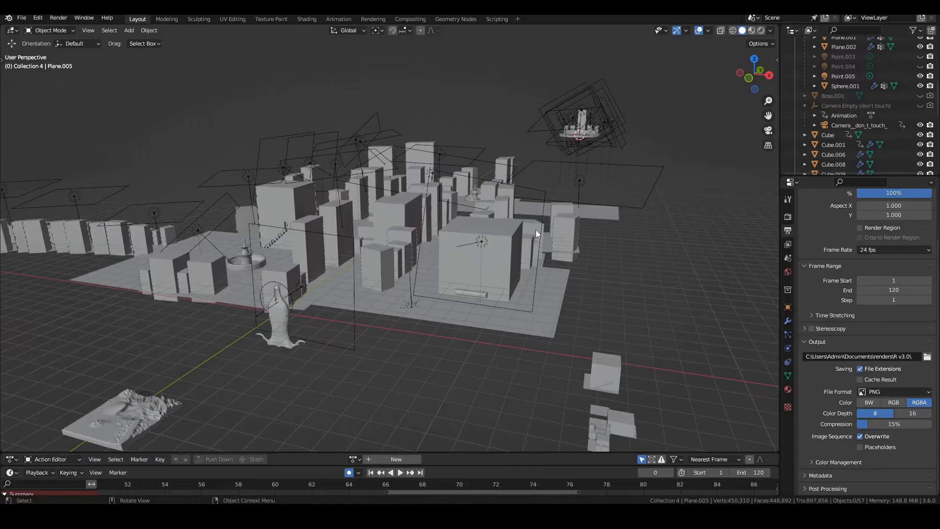
{"action": "scroll", "coordinate": [537, 230], "scroll_direction": "up", "scroll_amount": 3}
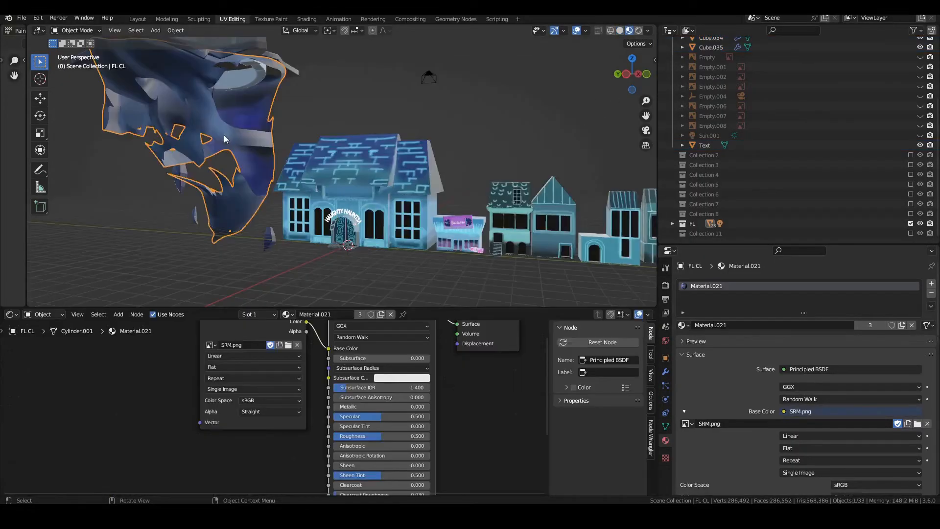
Inspect the textured floating island, haunted house, shops and trees, selecting individual objects to check their materials
{"action": "left_click", "coordinate": [265, 100]}
{"action": "middle_click_drag", "start_coordinate": [271, 110], "coordinate": [399, 197]}
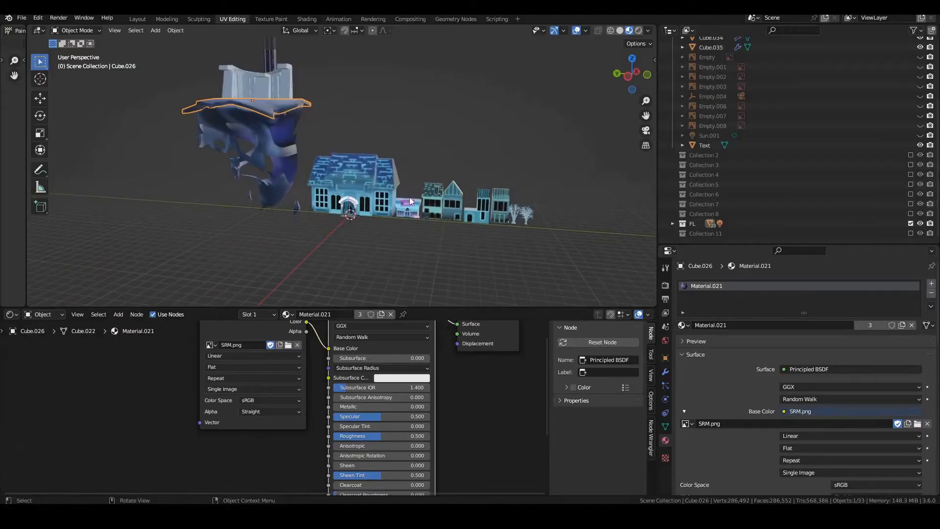
{"action": "left_click", "coordinate": [522, 218]}
{"action": "scroll", "coordinate": [507, 220], "scroll_direction": "up", "scroll_amount": 5}
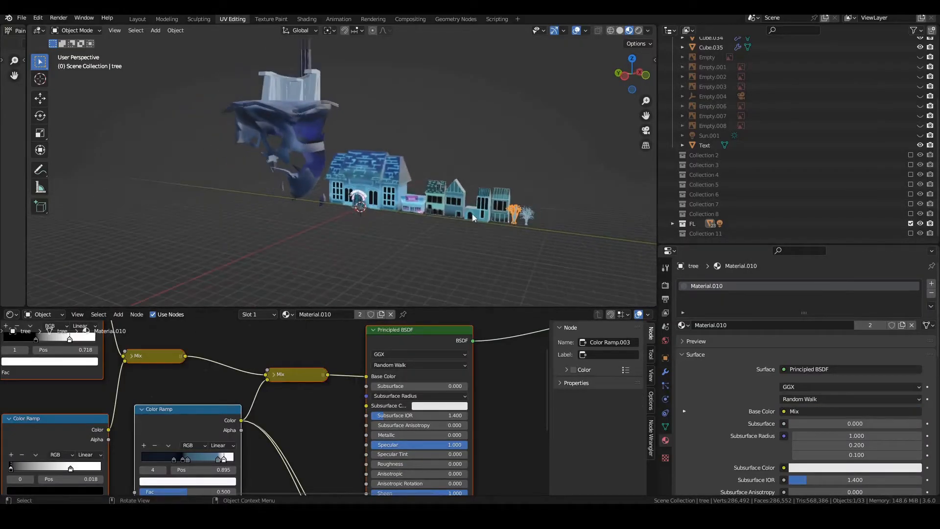
{"action": "scroll", "coordinate": [400, 147], "scroll_direction": "down", "scroll_amount": 3}
{"action": "left_click", "coordinate": [399, 137]}
{"action": "middle_click_drag", "start_coordinate": [400, 138], "coordinate": [424, 145]}
{"action": "scroll", "coordinate": [424, 145], "scroll_direction": "up", "scroll_amount": 4}
{"action": "middle_click_drag", "start_coordinate": [607, 260], "coordinate": [461, 134], "text": "shift"}
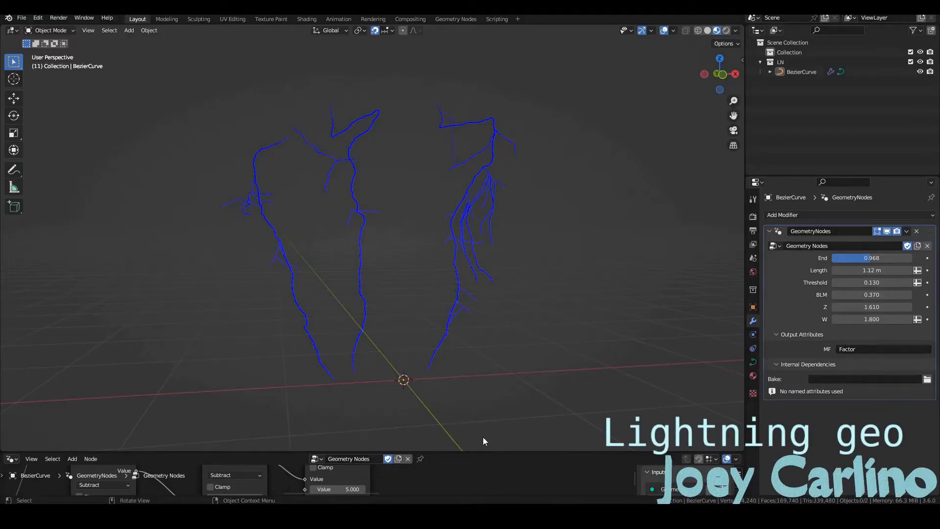
Enlarge the Geometry Nodes editor and look over the full node tree of the lightning curve
{"action": "left_click_drag", "start_coordinate": [475, 451], "coordinate": [448, 218]}
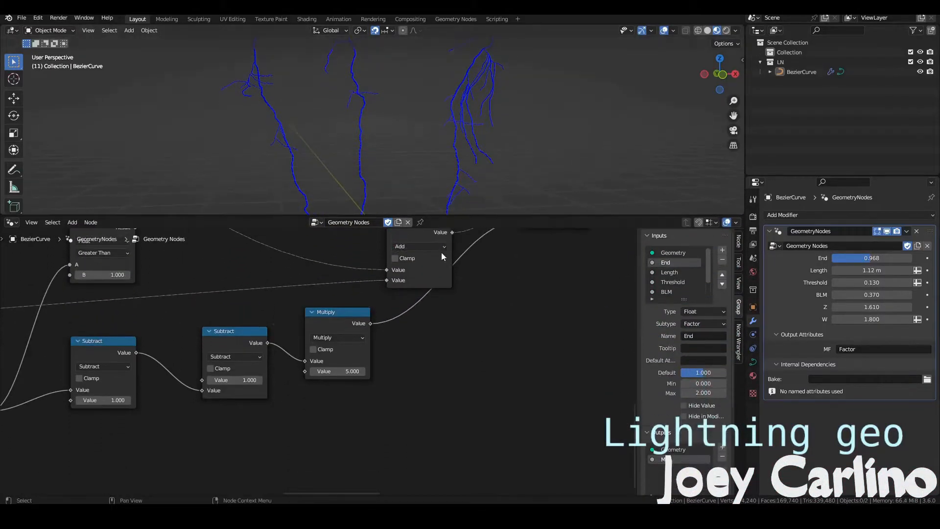
{"action": "scroll", "coordinate": [356, 309], "scroll_direction": "down", "scroll_amount": 8}
{"action": "scroll", "coordinate": [356, 309], "scroll_direction": "down", "scroll_amount": 5}
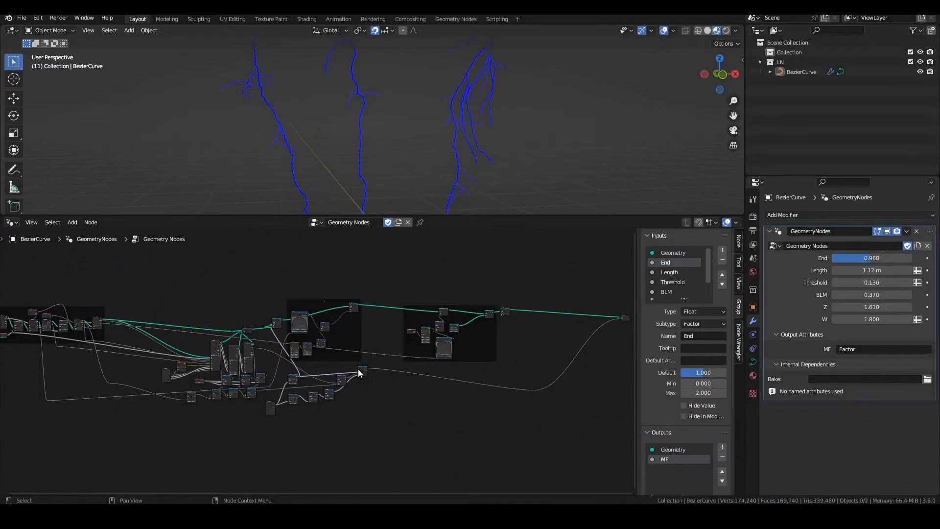
Enlarge the 3D viewport over the node tree and sweep the lightning curve's End value to preview its growth
{"action": "scroll", "coordinate": [358, 370], "scroll_direction": "down", "scroll_amount": 2}
{"action": "middle_click_drag", "start_coordinate": [351, 367], "coordinate": [358, 376]}
{"action": "left_click_drag", "start_coordinate": [428, 216], "coordinate": [427, 483]}
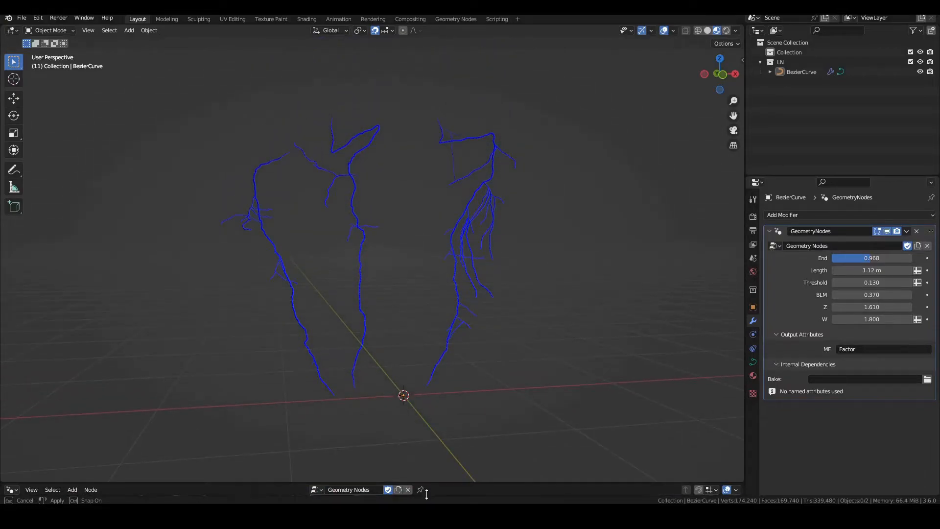
{"action": "middle_click_drag", "start_coordinate": [445, 357], "coordinate": [472, 359]}
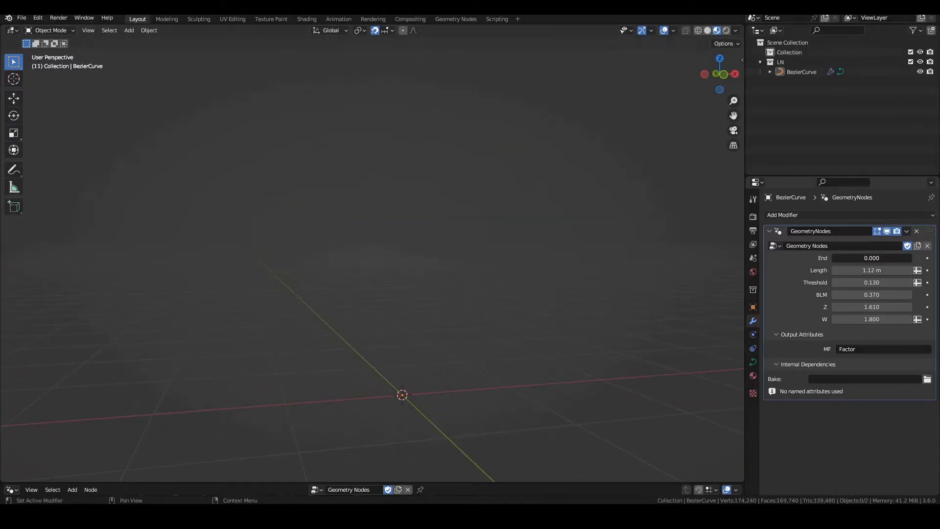
{"action": "left_click_drag", "start_coordinate": [857, 258], "coordinate": [885, 258]}
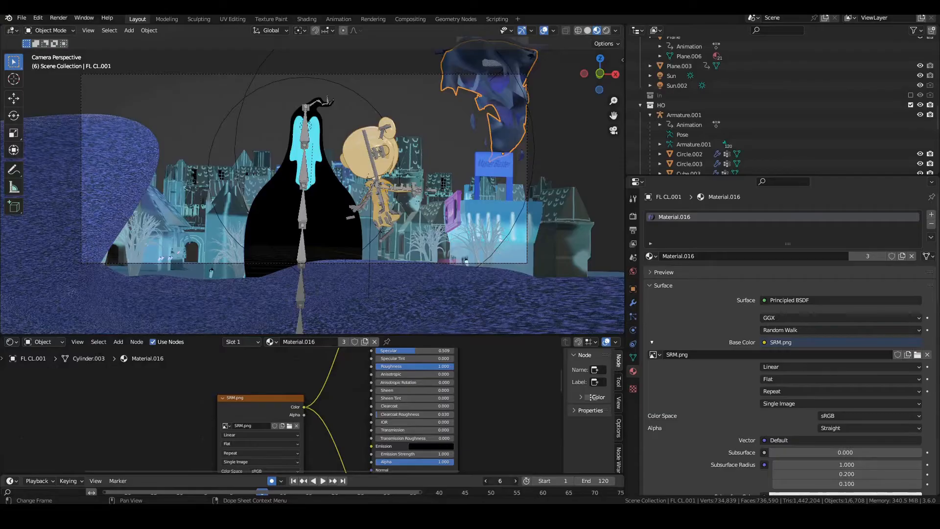
Scrub the boss fight scene to an earlier frame, enlarge the camera view and play the animation
{"action": "left_click_drag", "start_coordinate": [499, 480], "coordinate": [482, 481]}
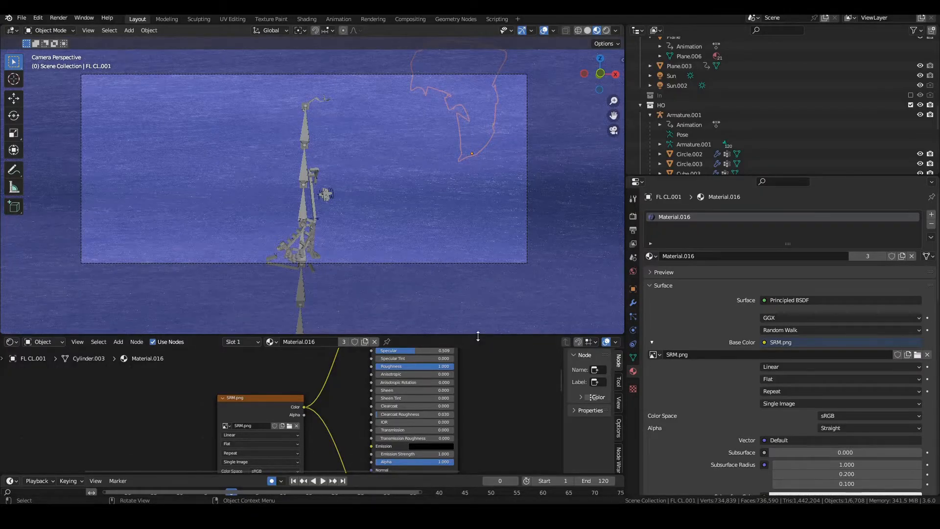
{"action": "left_click_drag", "start_coordinate": [478, 336], "coordinate": [482, 491]}
{"action": "left_click_drag", "start_coordinate": [625, 314], "coordinate": [791, 309]}
{"action": "key", "text": "space"}
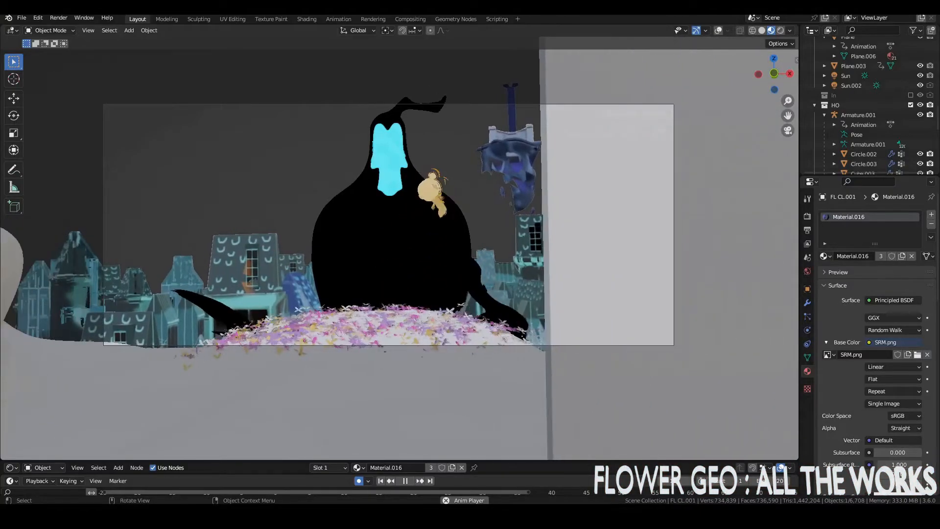
Stop the playback, switch the viewport to solid shading and replay the boss fight shot
{"action": "key", "text": "Escape"}
{"action": "left_click", "coordinate": [762, 31]}
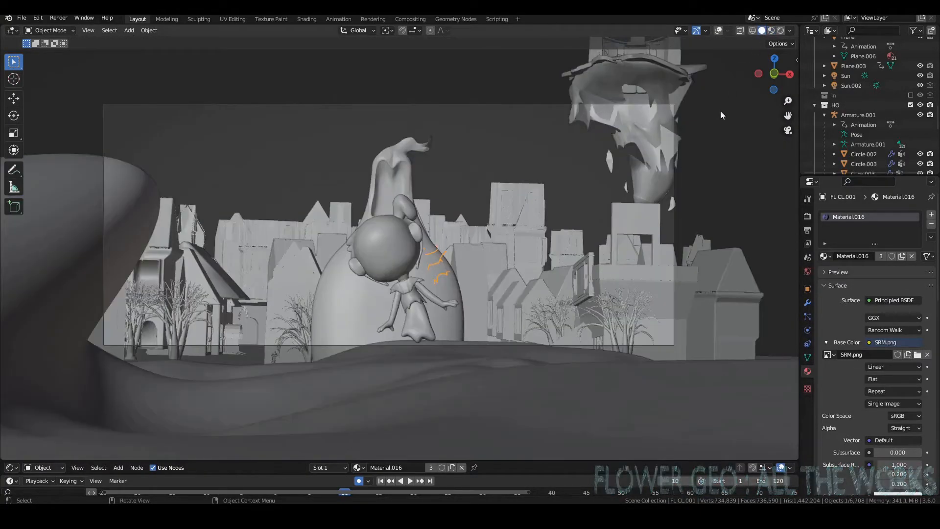
{"action": "key", "text": "space"}
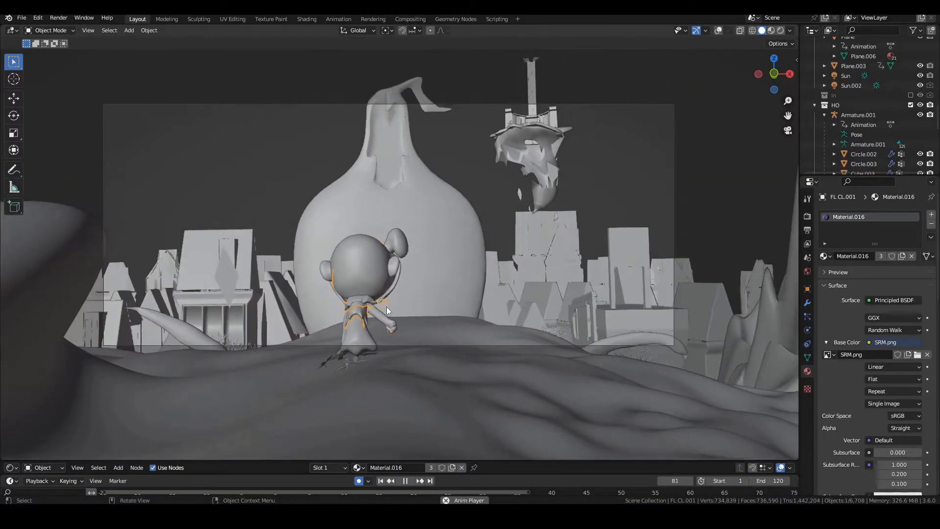
{"action": "left_click", "coordinate": [372, 292]}
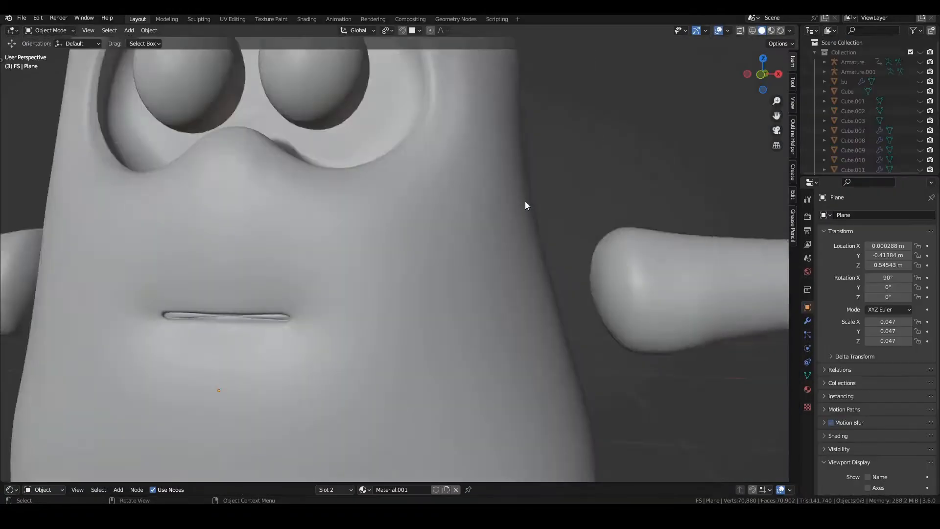
Inspect the sculpted blob character with outstretched arms from different distances and angles
{"action": "scroll", "coordinate": [524, 202], "scroll_direction": "down", "scroll_amount": 10}
{"action": "mouse_move", "coordinate": [520, 212]}
{"action": "middle_mouse_down"}
{"action": "mouse_move", "coordinate": [474, 216]}
{"action": "mouse_move", "coordinate": [586, 210]}
{"action": "mouse_move", "coordinate": [553, 212]}
{"action": "mouse_move", "coordinate": [525, 195]}
{"action": "middle_mouse_up"}
{"action": "scroll", "coordinate": [474, 220], "scroll_direction": "up", "scroll_amount": 3}
{"action": "scroll", "coordinate": [524, 195], "scroll_direction": "down", "scroll_amount": 2}
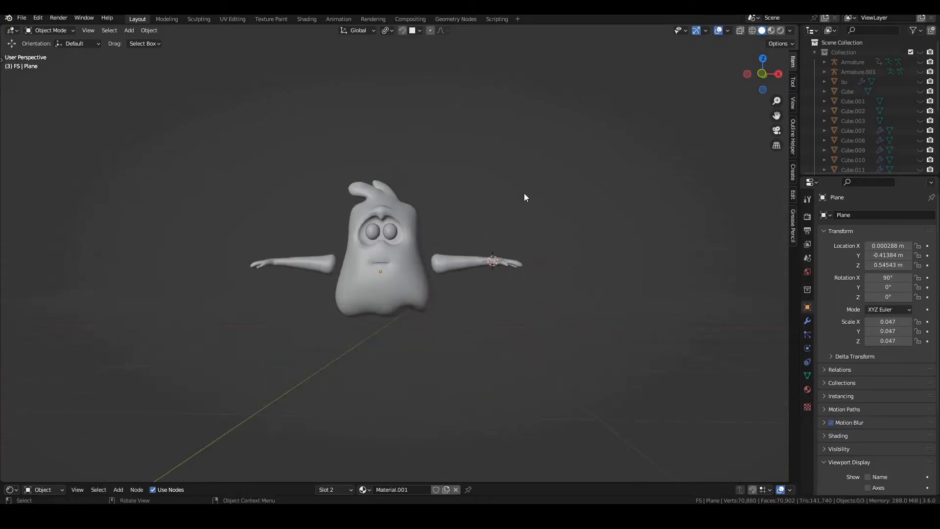
{"action": "scroll", "coordinate": [521, 225], "scroll_direction": "up", "scroll_amount": 3}
{"action": "middle_click_drag", "start_coordinate": [490, 227], "coordinate": [510, 229]}
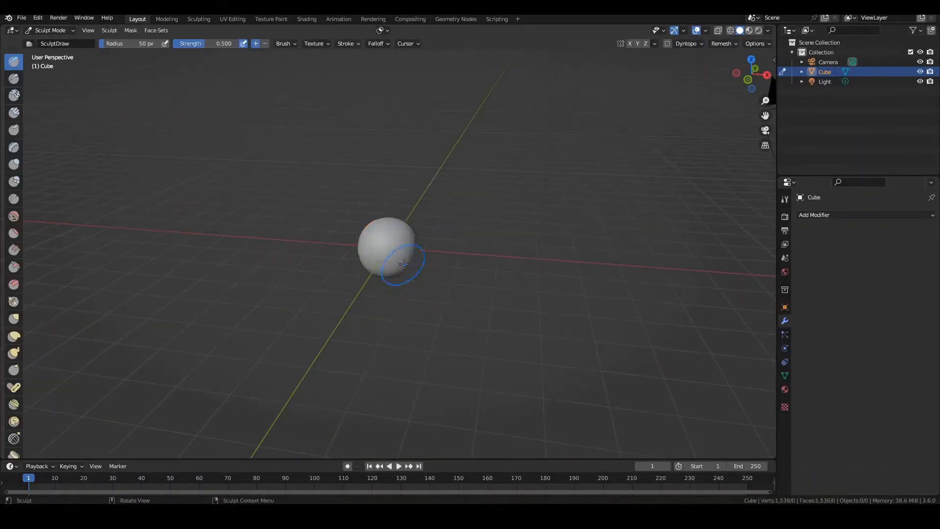
Turn on X symmetry and rough out a rounded blob body from the cube with the Grab brush
{"action": "key", "text": "f"}
{"action": "left_click", "coordinate": [353, 258]}
{"action": "left_click", "coordinate": [630, 43]}
{"action": "left_click_drag", "start_coordinate": [387, 274], "coordinate": [386, 301]}
{"action": "middle_click_drag", "start_coordinate": [430, 259], "coordinate": [445, 216]}
{"action": "scroll", "coordinate": [445, 216], "scroll_direction": "up", "scroll_amount": 2}
{"action": "mouse_move", "coordinate": [416, 294]}
{"action": "middle_mouse_down"}
{"action": "mouse_move", "coordinate": [457, 317]}
{"action": "mouse_move", "coordinate": [494, 313]}
{"action": "middle_mouse_up"}
{"action": "left_click_drag", "start_coordinate": [421, 294], "coordinate": [455, 291]}
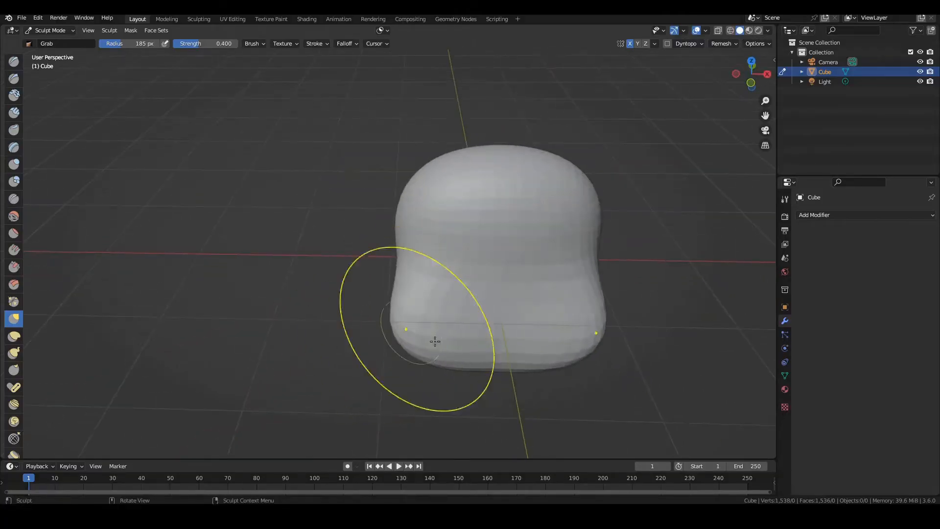
Reshape the body's waist, sides and base from several angles with a 319 px Grab brush
{"action": "middle_click_drag", "start_coordinate": [554, 309], "coordinate": [514, 335]}
{"action": "left_click_drag", "start_coordinate": [514, 335], "coordinate": [519, 349]}
{"action": "left_click_drag", "start_coordinate": [563, 211], "coordinate": [542, 210]}
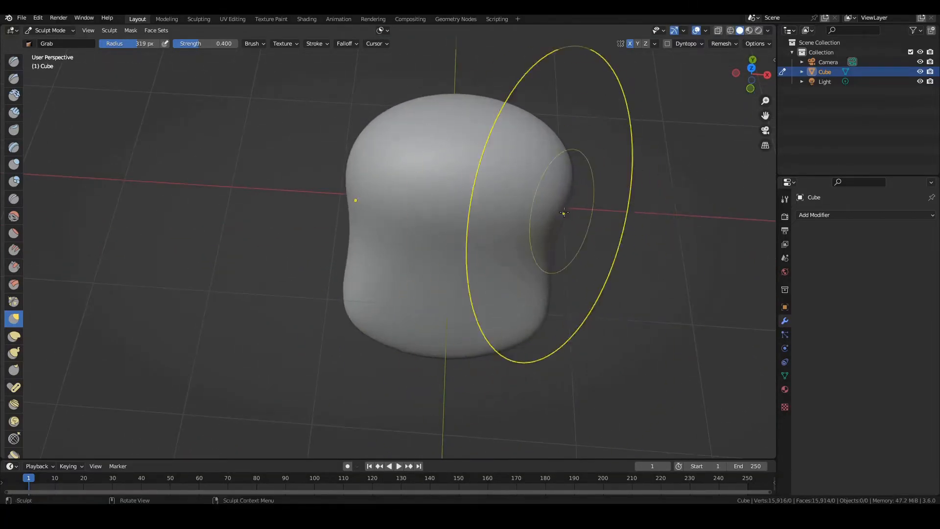
{"action": "middle_click_drag", "start_coordinate": [541, 210], "coordinate": [540, 142]}
{"action": "left_click_drag", "start_coordinate": [543, 290], "coordinate": [527, 292]}
{"action": "mouse_move", "coordinate": [475, 242]}
{"action": "middle_mouse_down"}
{"action": "mouse_move", "coordinate": [412, 249]}
{"action": "mouse_move", "coordinate": [405, 298]}
{"action": "middle_mouse_up"}
{"action": "left_click_drag", "start_coordinate": [380, 332], "coordinate": [386, 357]}
Reduce the Grab brush radius to 221 px and adjust the body's outline from above
{"action": "left_click", "coordinate": [751, 63]}
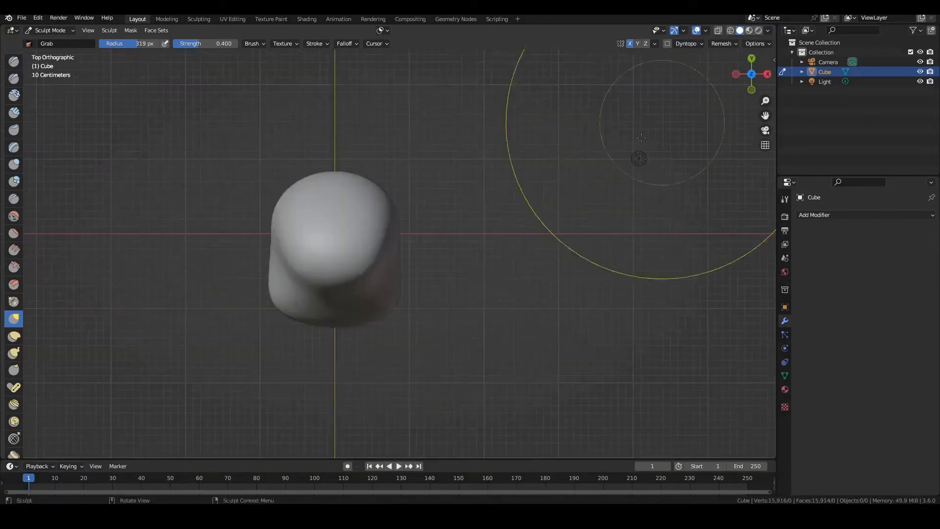
{"action": "scroll", "coordinate": [377, 227], "scroll_direction": "up", "scroll_amount": 3}
{"action": "key", "text": "f"}
{"action": "left_click", "coordinate": [501, 282]}
{"action": "left_click_drag", "start_coordinate": [386, 300], "coordinate": [403, 305]}
{"action": "left_click_drag", "start_coordinate": [409, 227], "coordinate": [420, 224]}
Even out the body's sides with the Grab brush in the back and front views
{"action": "left_click", "coordinate": [750, 59]}
{"action": "left_click_drag", "start_coordinate": [523, 281], "coordinate": [541, 276]}
{"action": "left_click_drag", "start_coordinate": [537, 216], "coordinate": [541, 215]}
{"action": "left_click", "coordinate": [751, 73]}
{"action": "middle_click_drag", "start_coordinate": [525, 256], "coordinate": [396, 253], "text": "shift"}
{"action": "left_click_drag", "start_coordinate": [583, 258], "coordinate": [591, 259]}
{"action": "middle_click_drag", "start_coordinate": [587, 256], "coordinate": [514, 289], "text": "shift"}
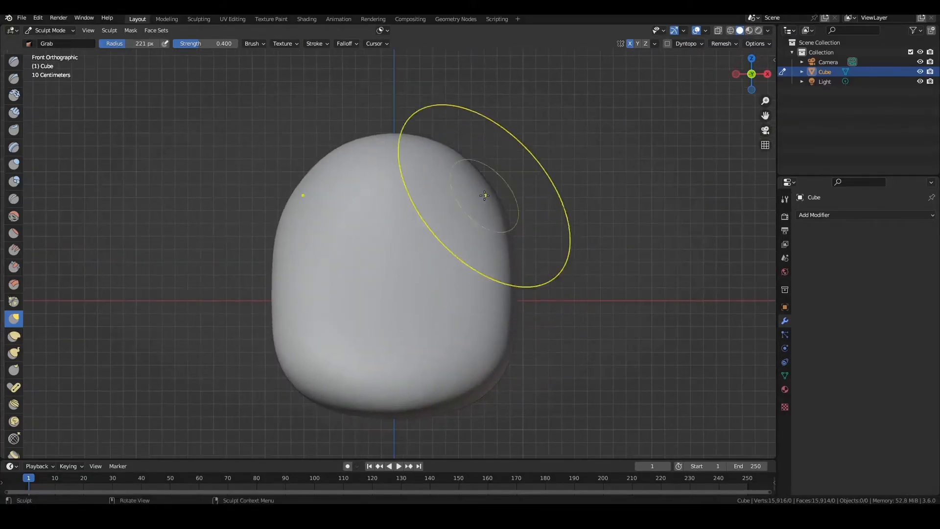
Raise the top, narrow the waist and widen the base in front view with a 259 px Grab brush
{"action": "left_click_drag", "start_coordinate": [497, 214], "coordinate": [506, 210]}
{"action": "key", "text": "f"}
{"action": "left_click", "coordinate": [470, 181]}
{"action": "left_click_drag", "start_coordinate": [412, 142], "coordinate": [412, 120]}
{"action": "left_click_drag", "start_coordinate": [508, 269], "coordinate": [482, 267]}
{"action": "left_click_drag", "start_coordinate": [500, 340], "coordinate": [517, 345]}
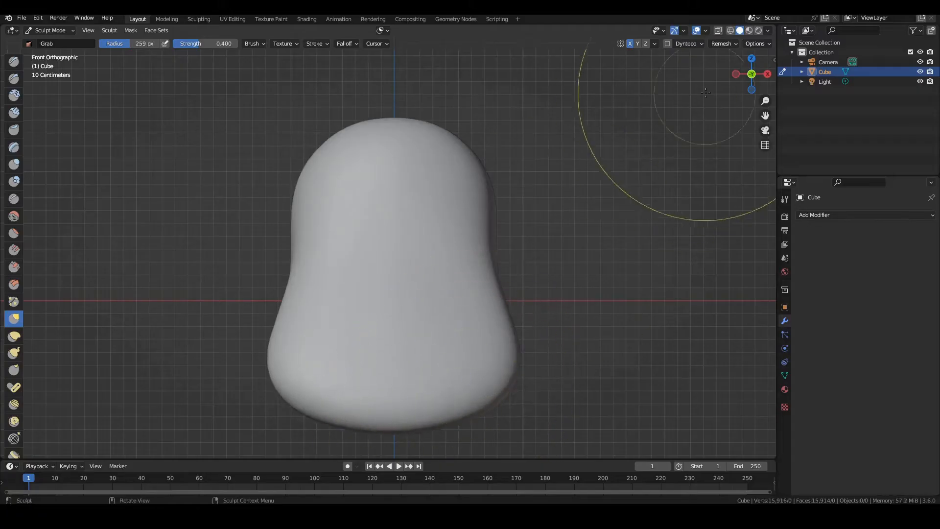
Pull the upper back outward and the top upward in the left side view with the Grab brush
{"action": "left_click", "coordinate": [751, 58]}
{"action": "mouse_move", "coordinate": [377, 364]}
{"action": "middle_mouse_down"}
{"action": "mouse_move", "coordinate": [467, 225]}
{"action": "mouse_move", "coordinate": [492, 215]}
{"action": "middle_mouse_up"}
{"action": "left_click", "coordinate": [743, 76]}
{"action": "left_click_drag", "start_coordinate": [338, 194], "coordinate": [346, 192]}
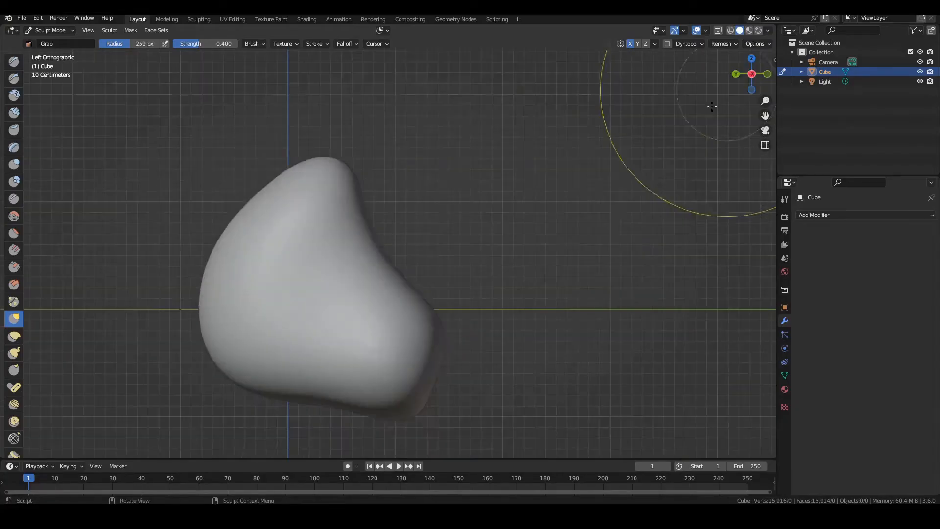
{"action": "left_click_drag", "start_coordinate": [267, 208], "coordinate": [248, 184]}
{"action": "left_click_drag", "start_coordinate": [272, 168], "coordinate": [266, 151]}
Try a Clay stroke on the body's front, adjust the voxel size and remesh the body
{"action": "left_click", "coordinate": [754, 58]}
{"action": "left_click", "coordinate": [767, 74]}
{"action": "left_click", "coordinate": [14, 95]}
{"action": "middle_click_drag", "start_coordinate": [143, 145], "coordinate": [175, 140], "text": "shift"}
{"action": "key", "text": "r"}
{"action": "left_click", "coordinate": [472, 141]}
{"action": "key", "text": "ctrl+r"}
Carve two mirrored eye sockets into the upper front of the body with a 69 px subtracting Clay brush, redoing the first stroke
{"action": "left_click_drag", "start_coordinate": [371, 165], "coordinate": [356, 136]}
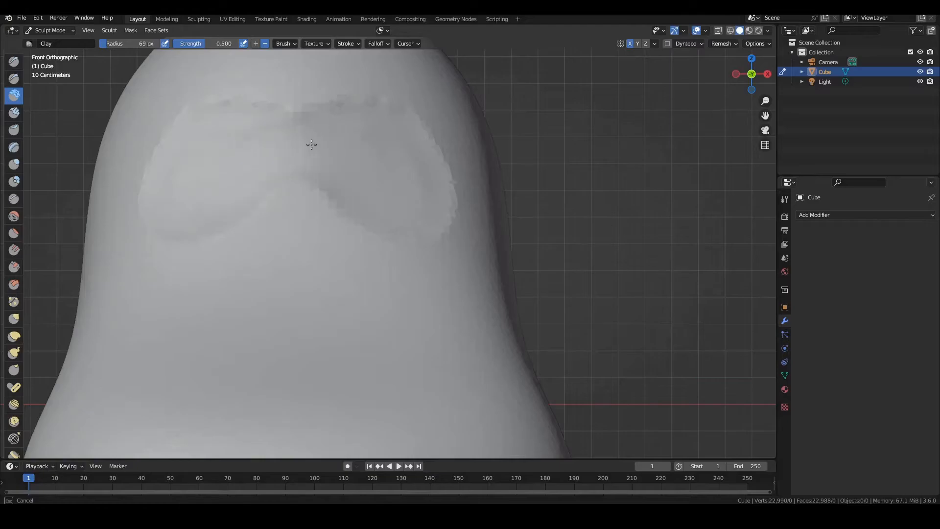
{"action": "key", "text": "ctrl+z"}
{"action": "left_click_drag", "start_coordinate": [339, 129], "coordinate": [289, 150]}
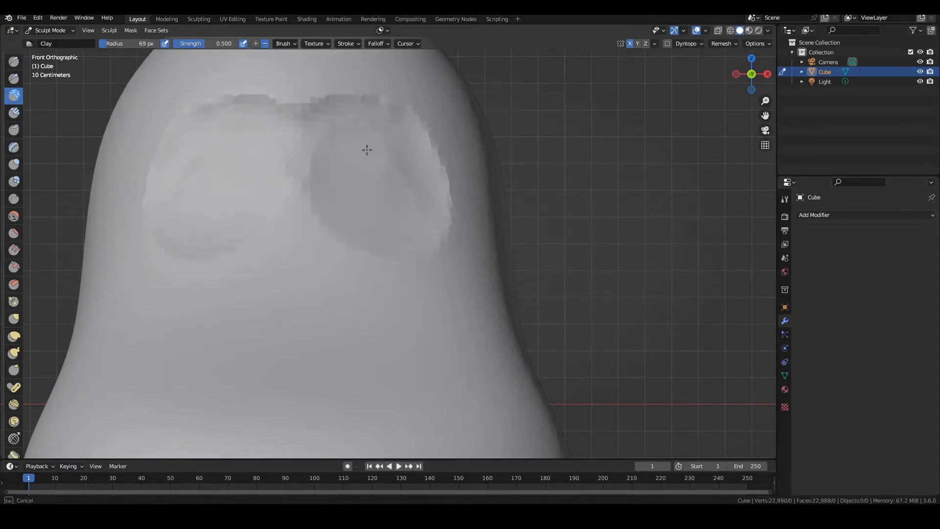
{"action": "middle_click_drag", "start_coordinate": [346, 157], "coordinate": [392, 218], "text": "shift"}
{"action": "scroll", "coordinate": [440, 256], "scroll_direction": "down", "scroll_amount": 3}
{"action": "key", "text": "ctrl+Tab"}
{"action": "left_click", "coordinate": [381, 257]}
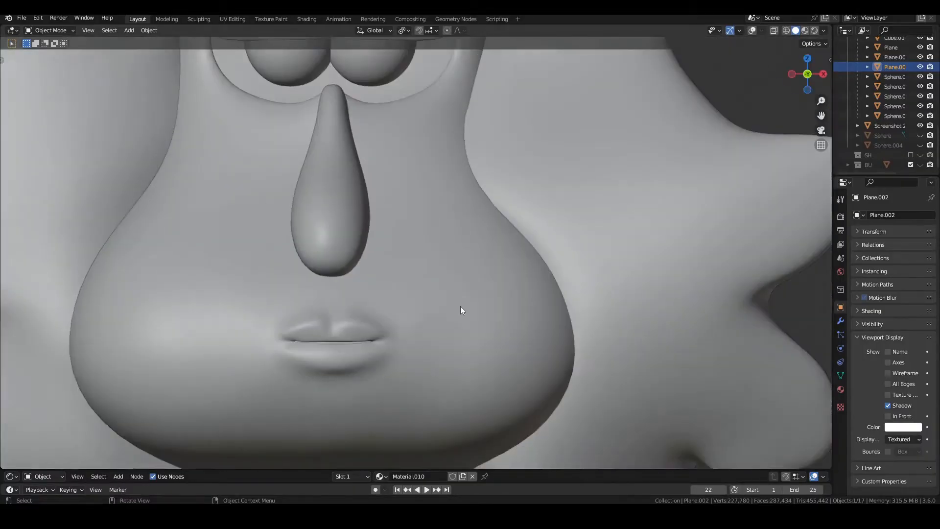
Move the mouth-corner control bones of the purple-lipped character in front view to pull the mouth into a frown
{"action": "scroll", "coordinate": [461, 307], "scroll_direction": "down", "scroll_amount": 6}
{"action": "middle_click_drag", "start_coordinate": [458, 303], "coordinate": [642, 128], "text": "shift"}
{"action": "scroll", "coordinate": [471, 336], "scroll_direction": "down", "scroll_amount": 3}
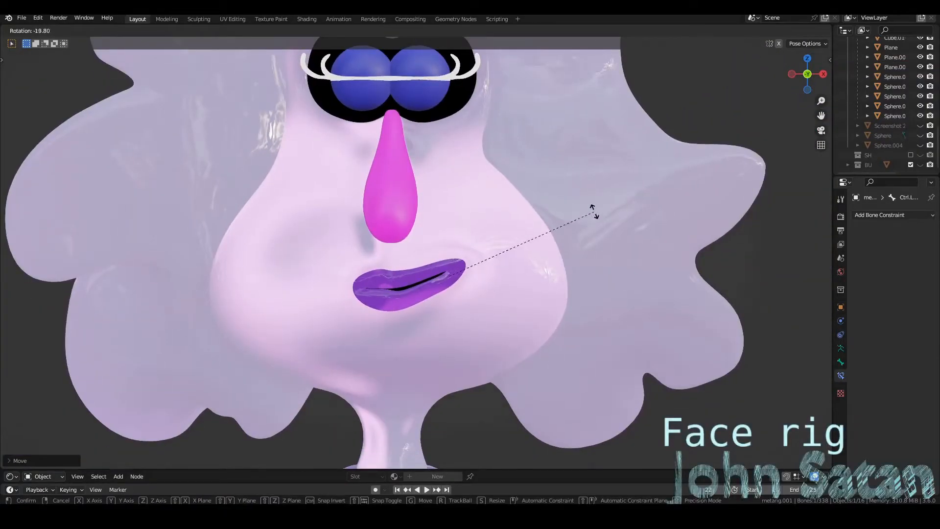
{"action": "left_click", "coordinate": [594, 210]}
{"action": "key", "text": "g"}
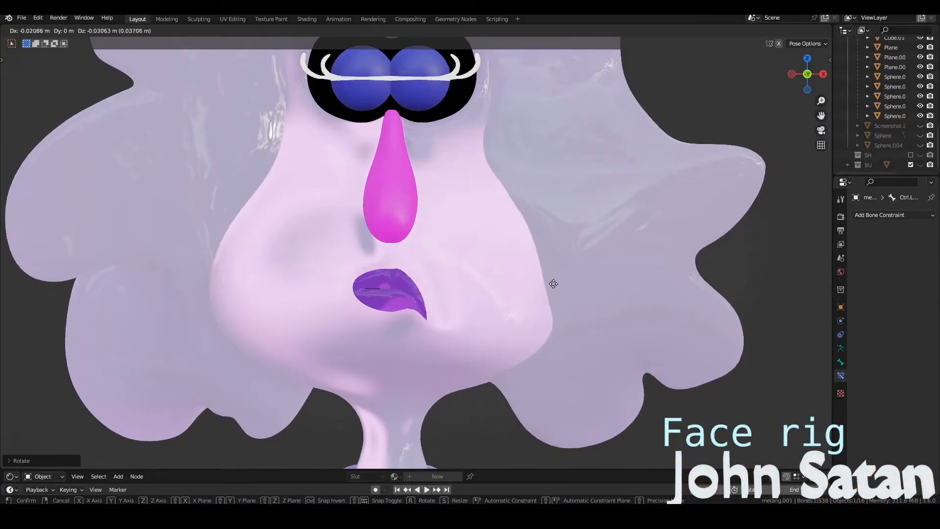
{"action": "left_click", "coordinate": [553, 280]}
{"action": "key", "text": "g"}
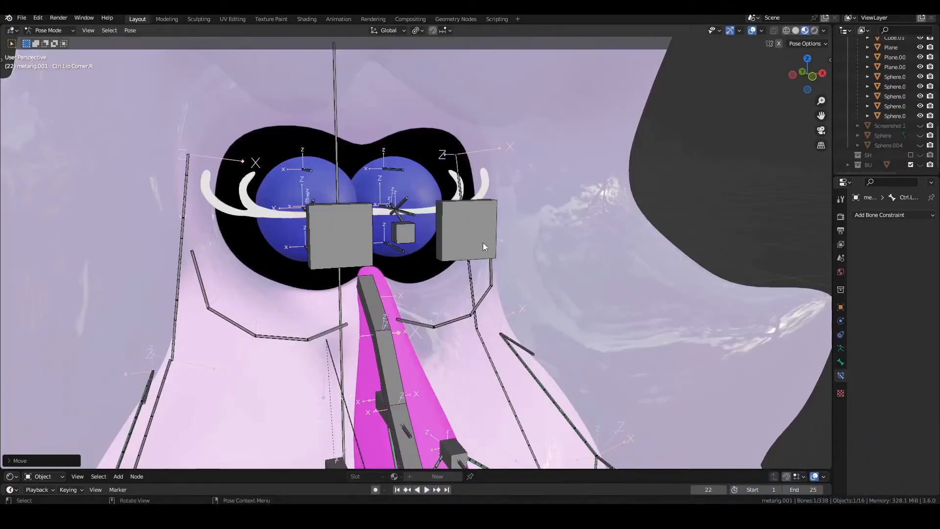
{"action": "key", "text": "g"}
{"action": "right_click", "coordinate": [409, 201]}
Open one eye by rotating its upper and lower eyelid bones about the X axis, and move its box-shaped control bone
{"action": "left_click", "coordinate": [409, 201]}
{"action": "key", "text": "r"}
{"action": "key", "text": "x"}
{"action": "left_click", "coordinate": [435, 184]}
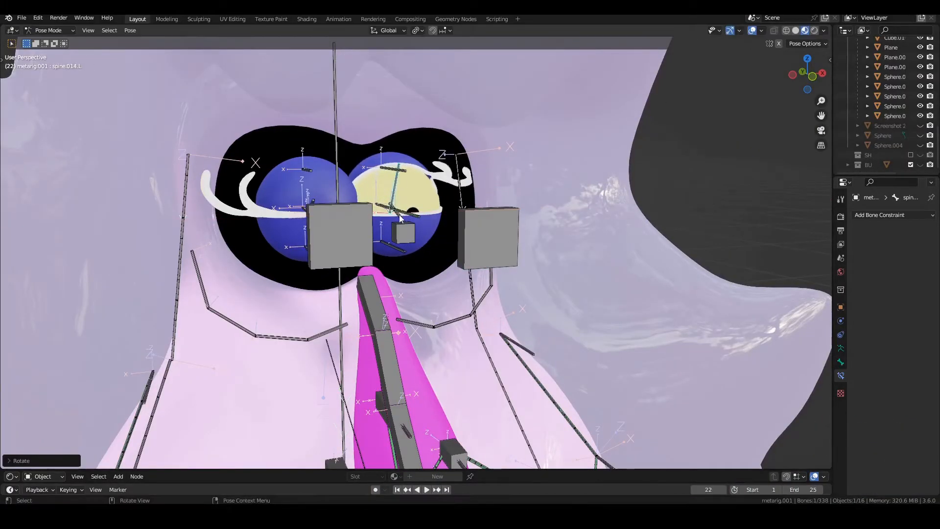
{"action": "left_click", "coordinate": [401, 218]}
{"action": "key", "text": "r"}
{"action": "key", "text": "x"}
{"action": "left_click", "coordinate": [460, 245]}
{"action": "left_click", "coordinate": [459, 248]}
{"action": "key", "text": "g"}
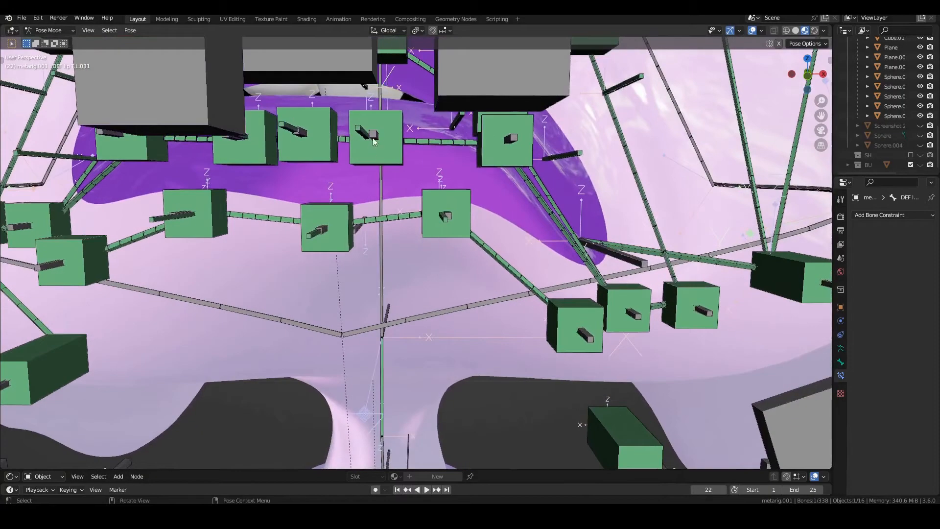
Move two lower-lip deform bones downward to part the lips
{"action": "left_click", "coordinate": [373, 142]}
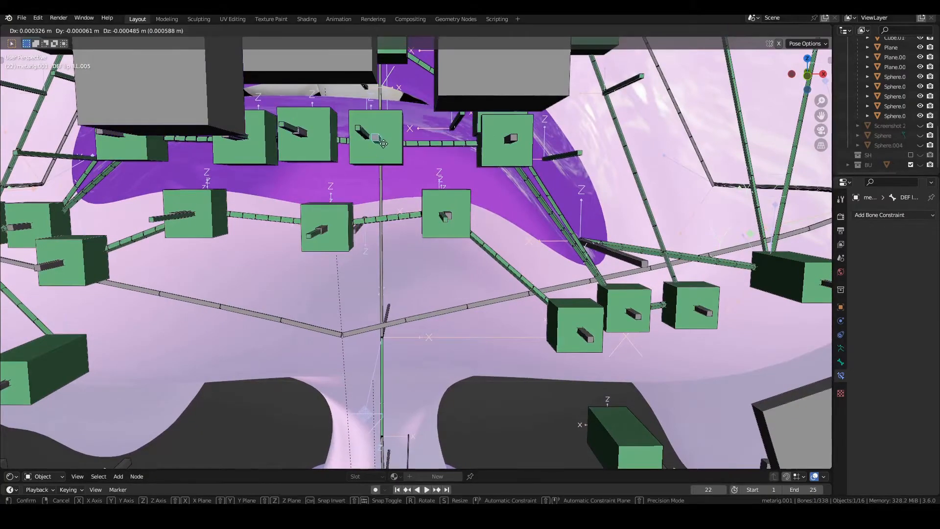
{"action": "key", "text": "g"}
{"action": "left_click", "coordinate": [394, 206]}
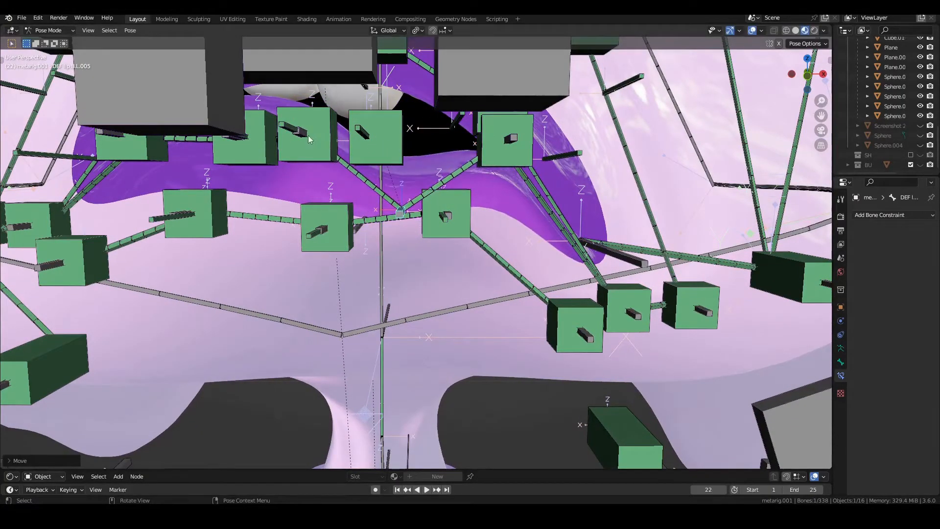
{"action": "key", "text": "g"}
{"action": "left_click", "coordinate": [323, 238]}
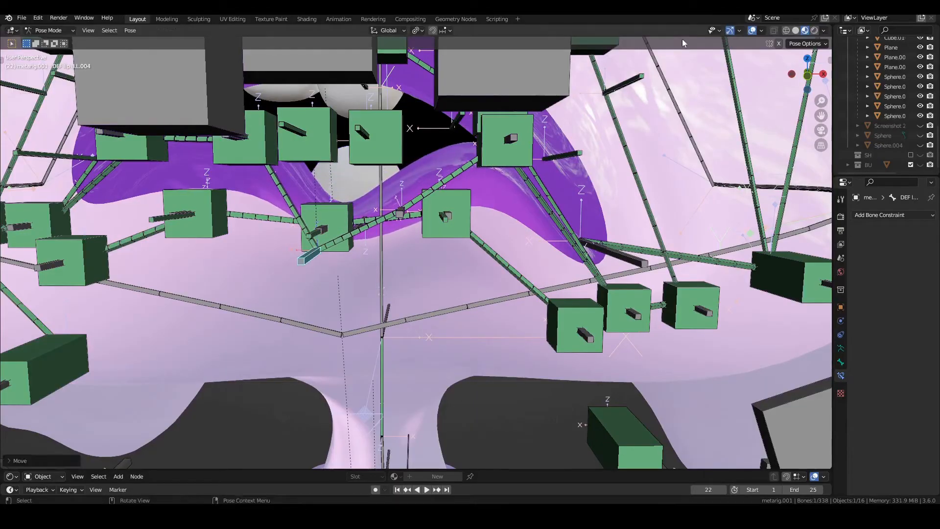
Hide the viewport overlays and inspect the posed face from several angles
{"action": "left_click", "coordinate": [752, 30]}
{"action": "scroll", "coordinate": [486, 125], "scroll_direction": "down", "scroll_amount": 6}
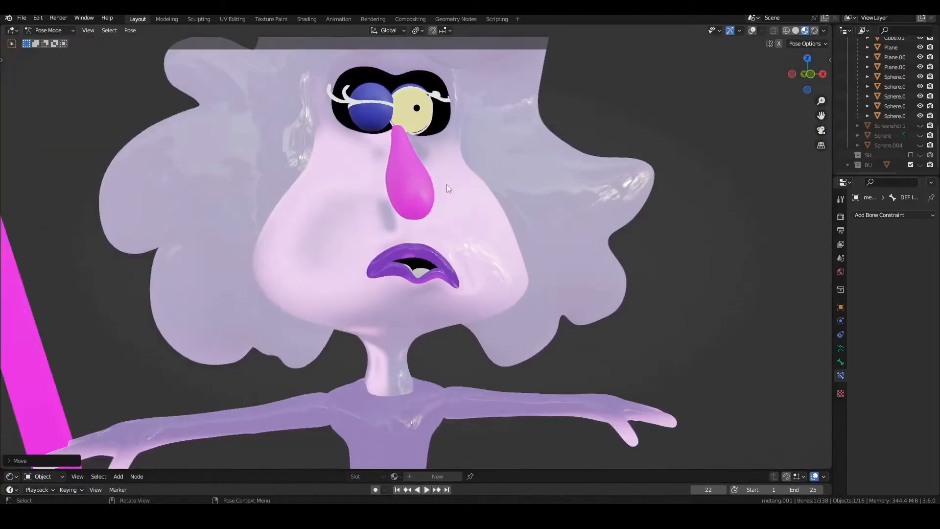
{"action": "middle_click_drag", "start_coordinate": [446, 184], "coordinate": [474, 186]}
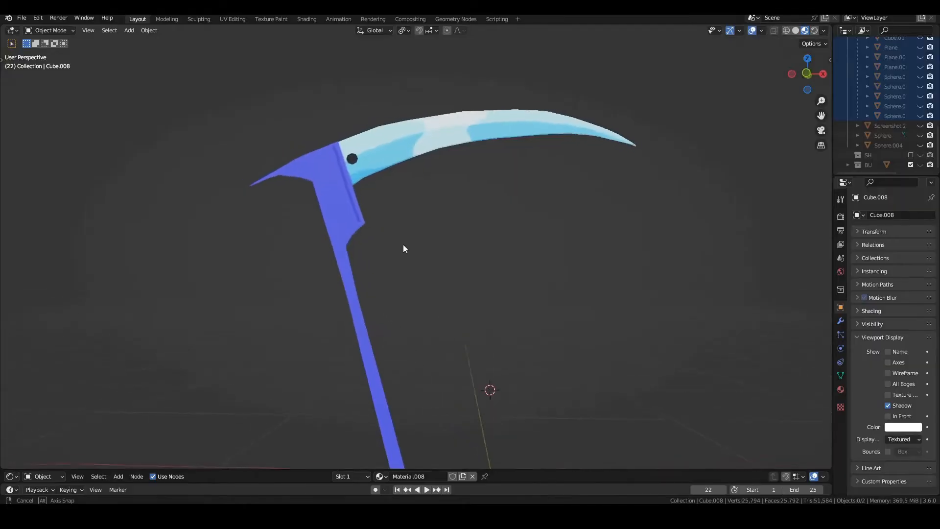
{"action": "middle_click_drag", "start_coordinate": [403, 245], "coordinate": [440, 245]}
{"action": "left_click", "coordinate": [822, 75]}
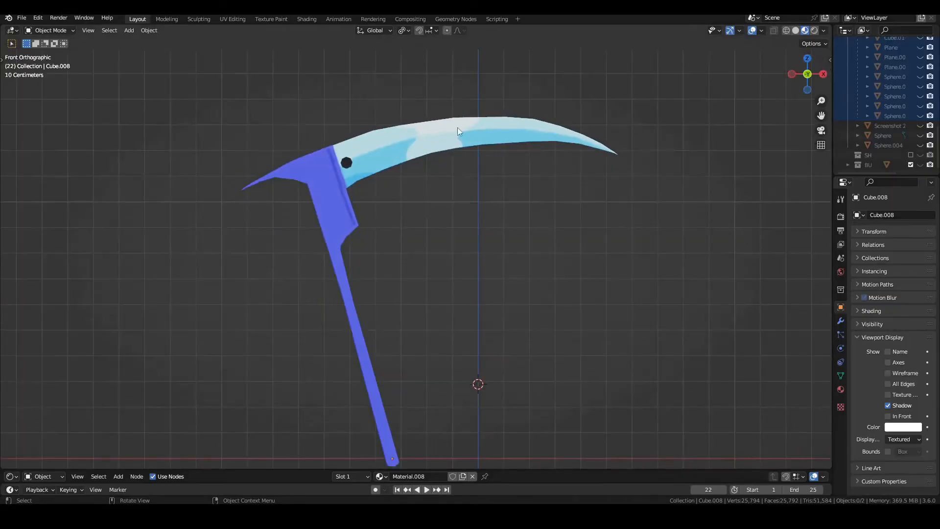
Examine the scythe's mesh topology in Edit Mode, return to Object Mode and look over the whole model
{"action": "key", "text": "Tab"}
{"action": "scroll", "coordinate": [394, 211], "scroll_direction": "up", "scroll_amount": 5}
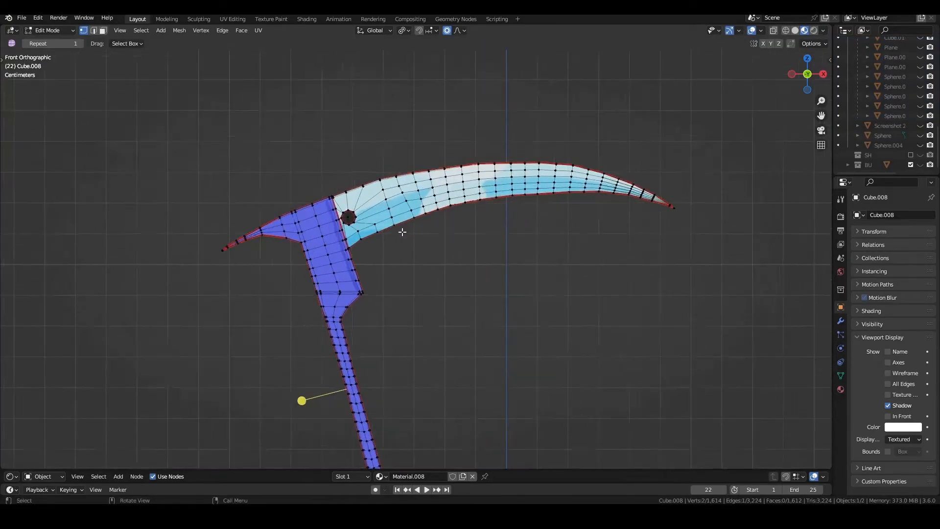
{"action": "middle_click_drag", "start_coordinate": [394, 212], "coordinate": [395, 256], "text": "shift"}
{"action": "key", "text": "Tab"}
{"action": "scroll", "coordinate": [353, 167], "scroll_direction": "down", "scroll_amount": 4}
{"action": "left_click_drag", "start_coordinate": [2, 247], "coordinate": [270, 251]}
{"action": "middle_click_drag", "start_coordinate": [350, 249], "coordinate": [684, 238]}
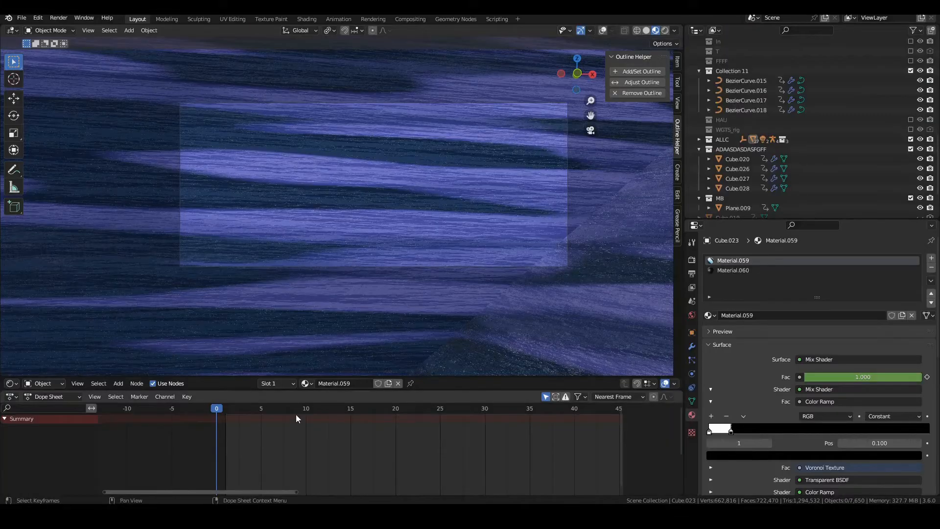
Enlarge the scene's camera view by shrinking the shader editor, dope sheet and side editors
{"action": "left_click_drag", "start_coordinate": [307, 392], "coordinate": [305, 468]}
{"action": "left_click_drag", "start_coordinate": [324, 376], "coordinate": [307, 491]}
{"action": "scroll", "coordinate": [470, 300], "scroll_direction": "up", "scroll_amount": 1}
{"action": "left_click_drag", "start_coordinate": [681, 282], "coordinate": [876, 282]}
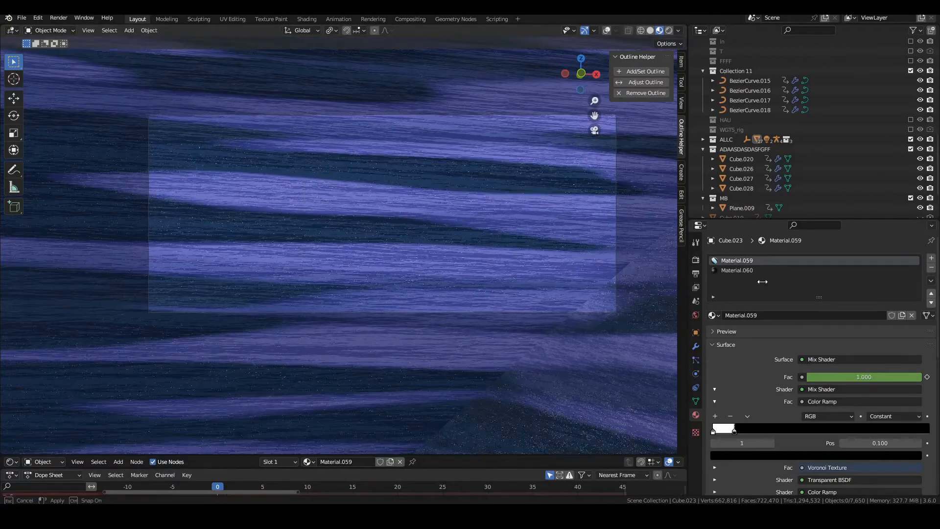
{"action": "scroll", "coordinate": [783, 269], "scroll_direction": "up", "scroll_amount": 3}
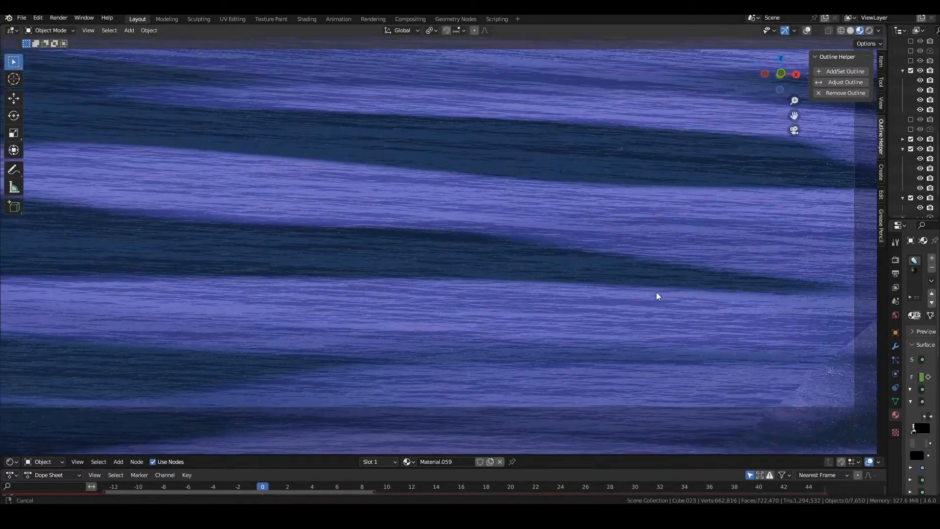
Review the boss fight shot through the camera and widen the Outliner and Properties editors
{"action": "scroll", "coordinate": [657, 293], "scroll_direction": "down", "scroll_amount": 3}
{"action": "scroll", "coordinate": [667, 294], "scroll_direction": "up", "scroll_amount": 1}
{"action": "middle_click_drag", "start_coordinate": [655, 296], "coordinate": [676, 295], "text": "shift"}
{"action": "scroll", "coordinate": [667, 293], "scroll_direction": "up", "scroll_amount": 1}
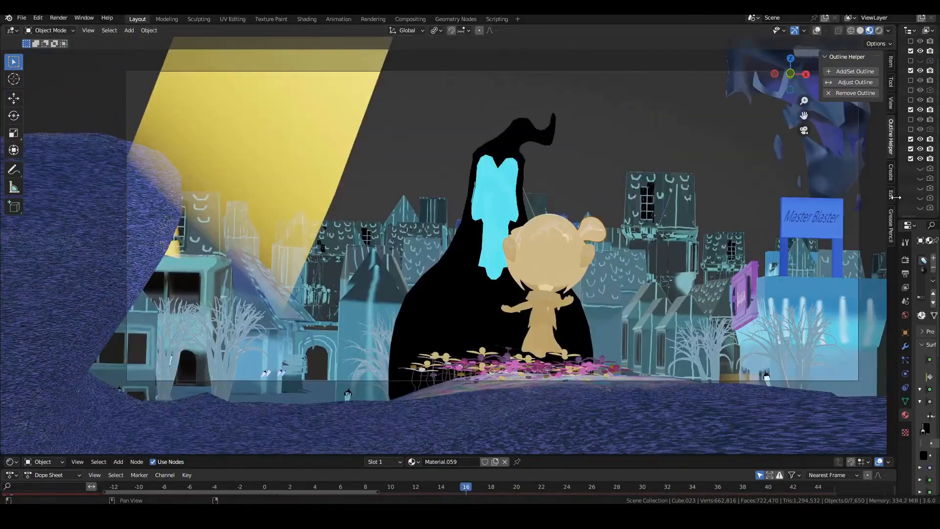
{"action": "left_click_drag", "start_coordinate": [888, 197], "coordinate": [647, 198]}
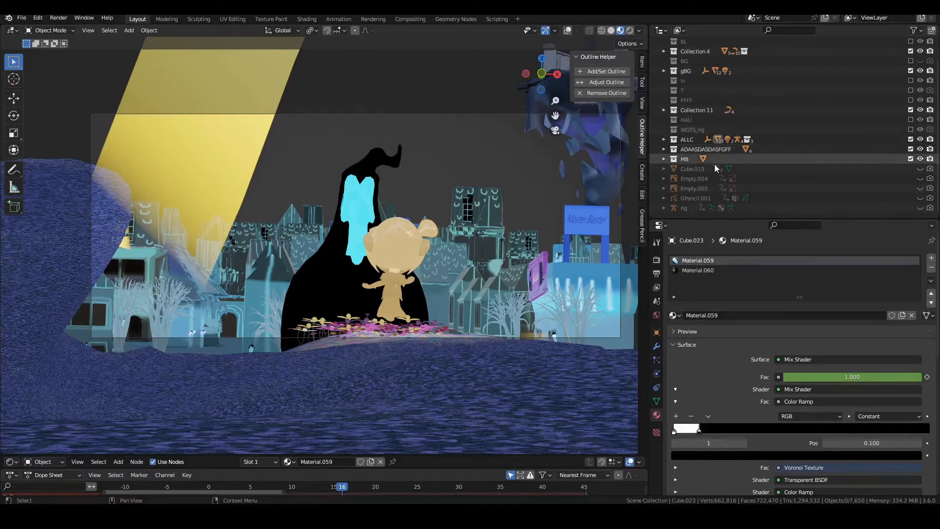
Include the HAU, FFFF, In, gBG, BG and BL collections in the view layer, leaving the T collection excluded
{"action": "scroll", "coordinate": [721, 96], "scroll_direction": "up", "scroll_amount": 2}
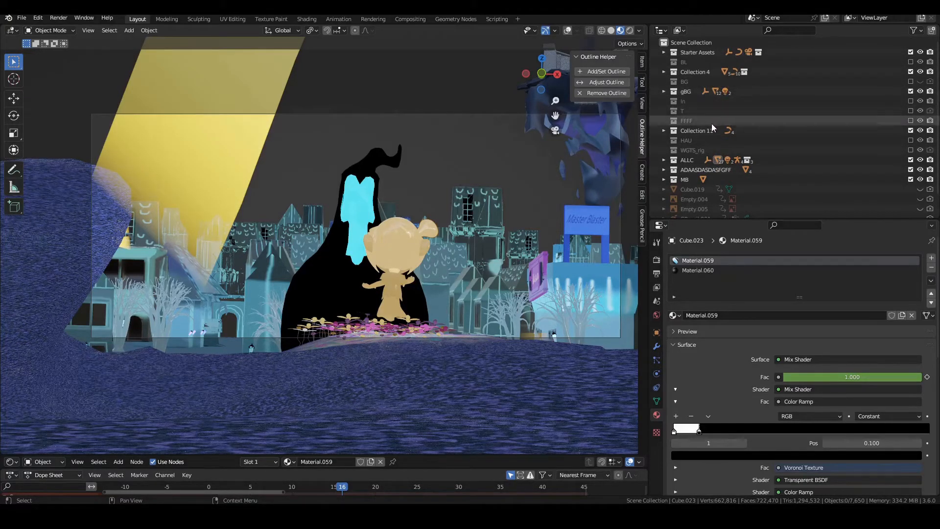
{"action": "left_click", "coordinate": [911, 91]}
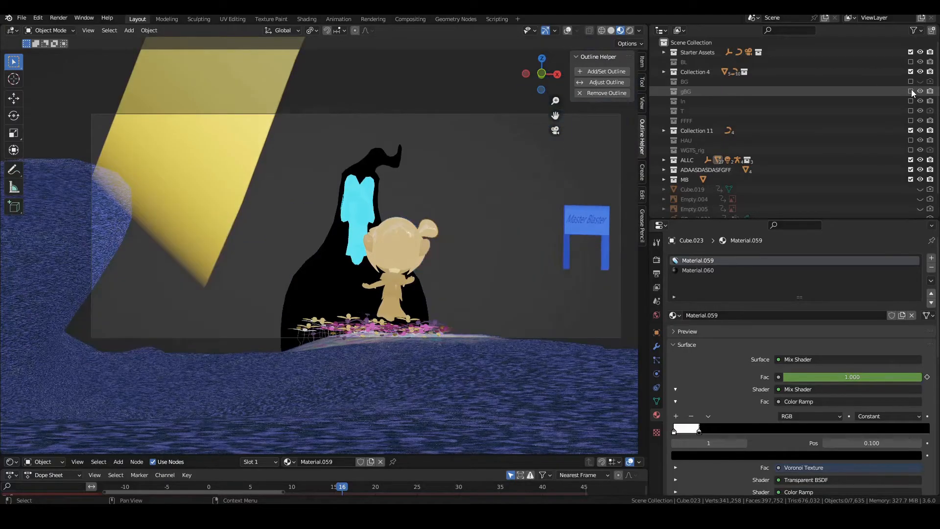
{"action": "left_click", "coordinate": [911, 140]}
{"action": "left_click", "coordinate": [910, 121]}
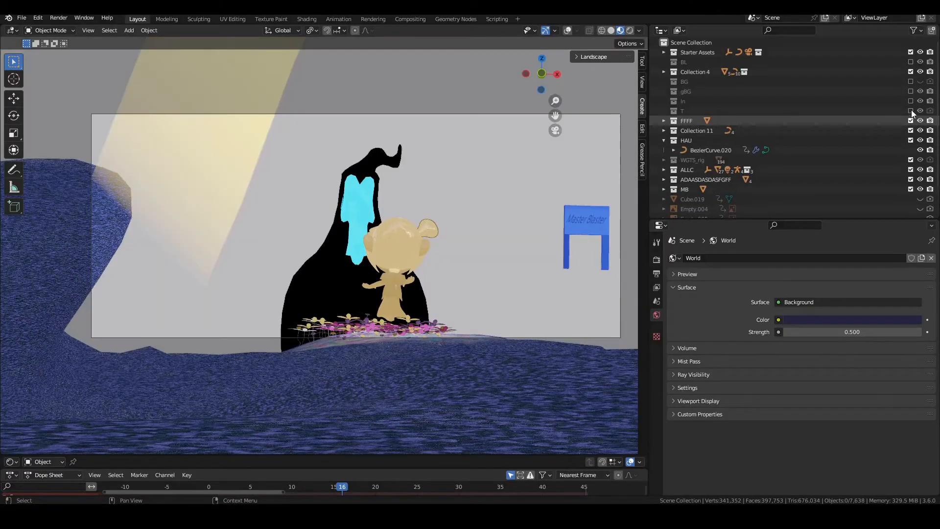
{"action": "left_click", "coordinate": [910, 111]}
{"action": "left_click", "coordinate": [910, 101]}
{"action": "left_click", "coordinate": [911, 91]}
{"action": "left_click", "coordinate": [911, 84]}
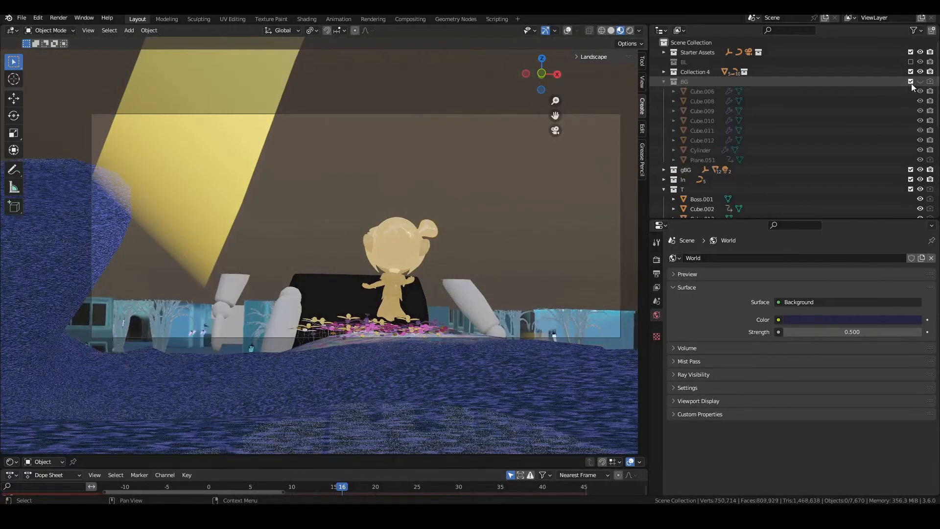
{"action": "left_click", "coordinate": [911, 62]}
{"action": "left_click", "coordinate": [911, 189]}
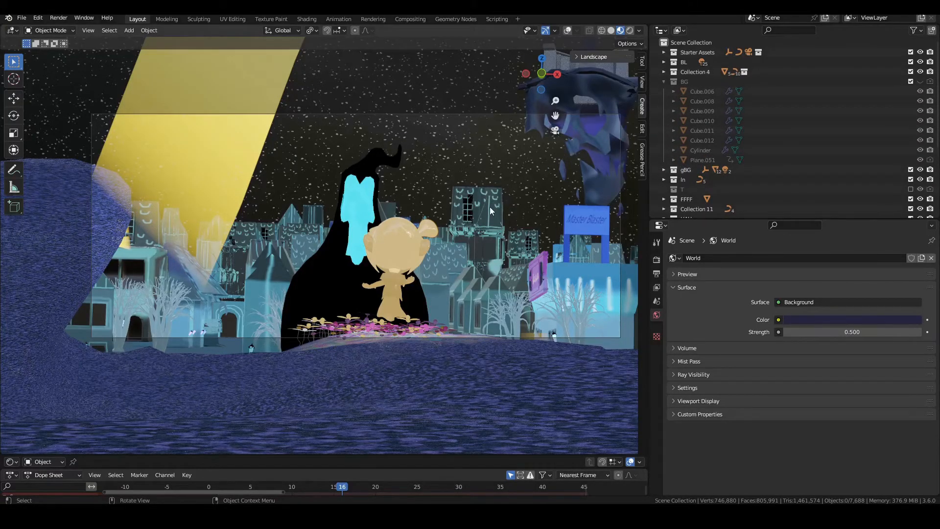
Render the animation and exclude the FFFF collection from the view layer
{"action": "key", "text": "ctrl+F12"}
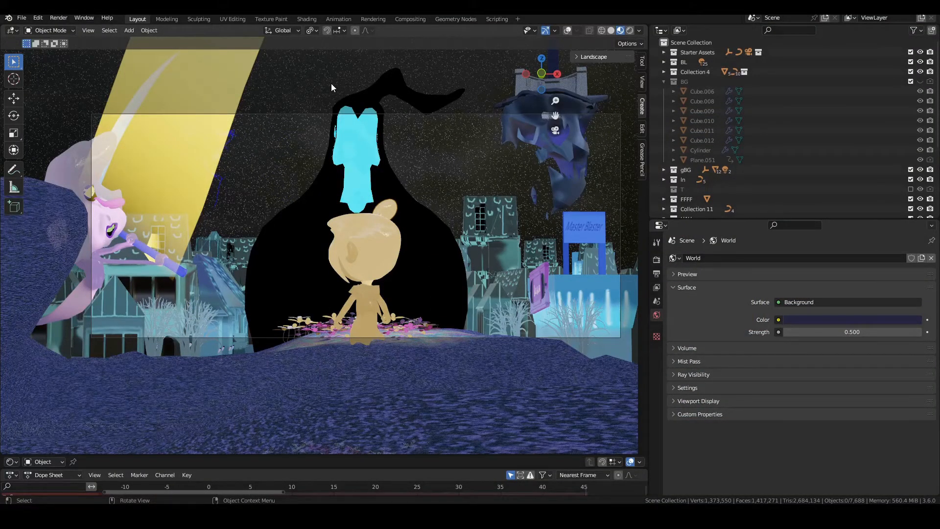
{"action": "scroll", "coordinate": [857, 123], "scroll_direction": "down", "scroll_amount": 5}
{"action": "left_click", "coordinate": [910, 101]}
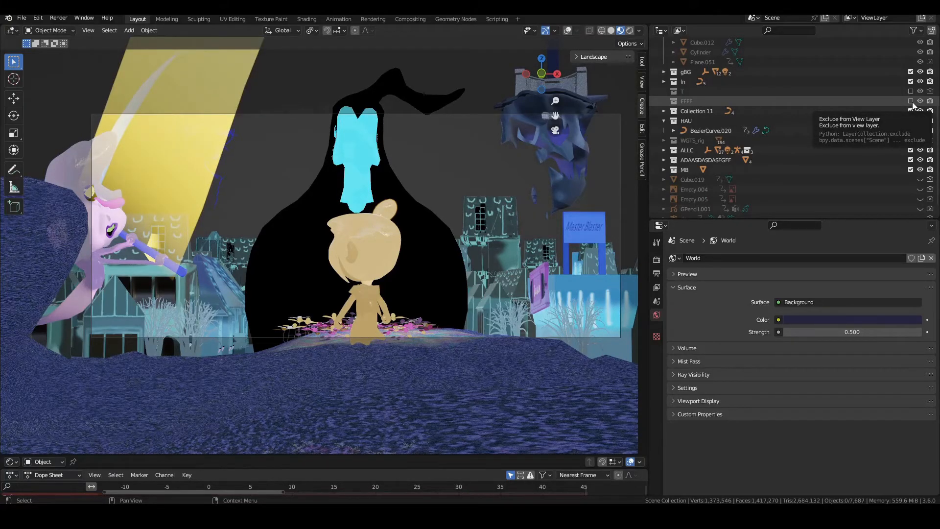
Switch to the Compositing workspace and examine the whole compositor node tree over the rendered backdrop
{"action": "left_click", "coordinate": [413, 18]}
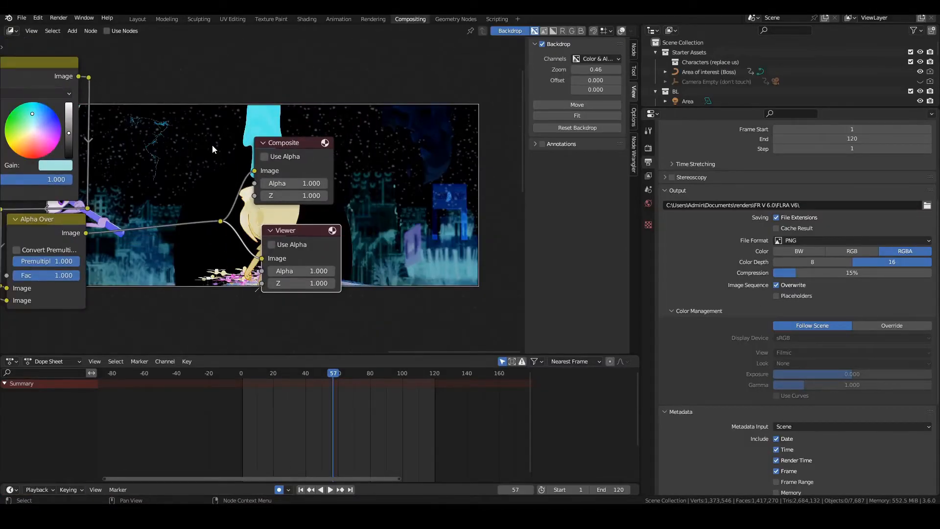
{"action": "key", "text": "Home"}
{"action": "middle_click_drag", "start_coordinate": [195, 139], "coordinate": [330, 145]}
{"action": "scroll", "coordinate": [297, 140], "scroll_direction": "down", "scroll_amount": 2}
{"action": "scroll", "coordinate": [269, 143], "scroll_direction": "down", "scroll_amount": 1}
{"action": "scroll", "coordinate": [365, 151], "scroll_direction": "down", "scroll_amount": 2}
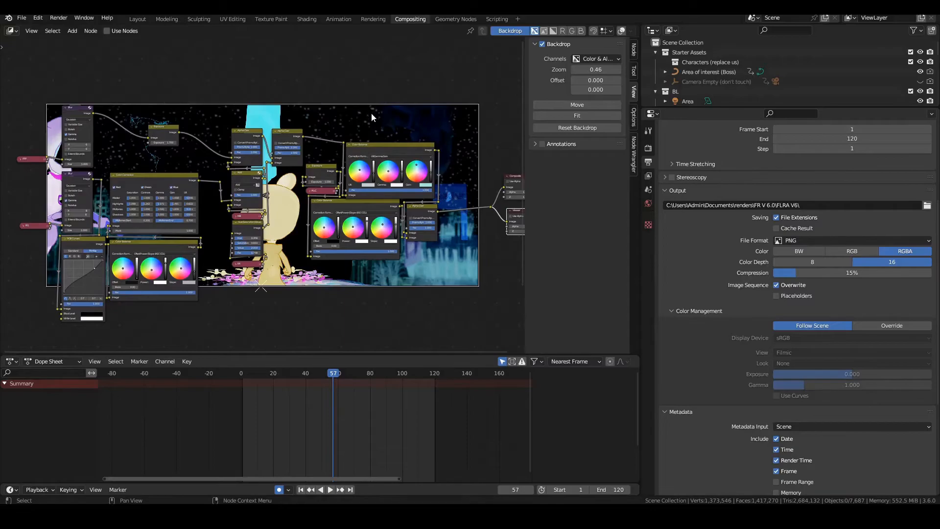